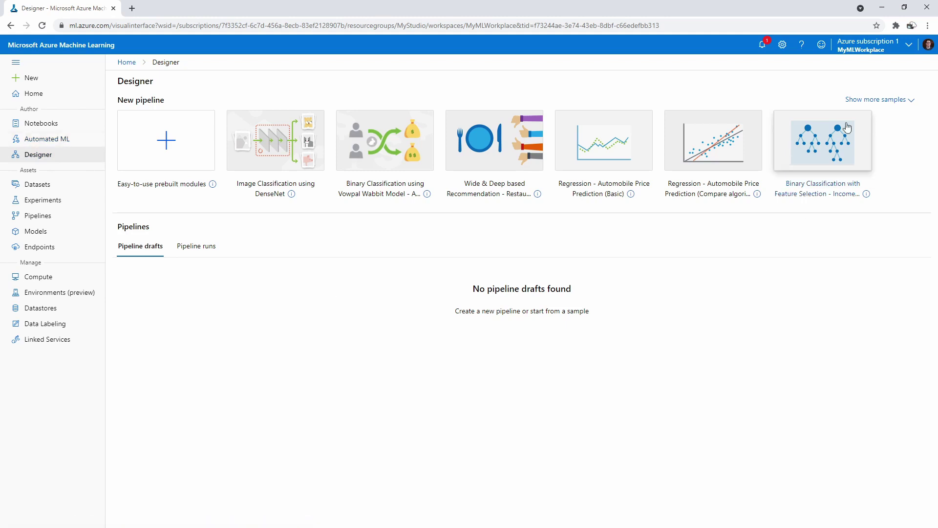
# - Expand the list of pipeline samples, read their descriptions, and open the Tune Parameters for Binary Classification - Adult Income Prediction sample
pyautogui.click(878, 102)
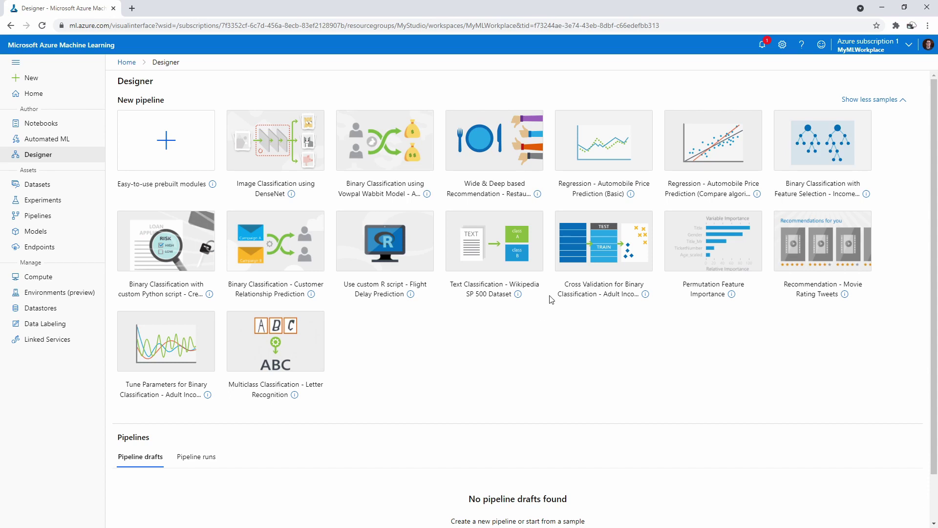
pyautogui.moveTo(866, 196)
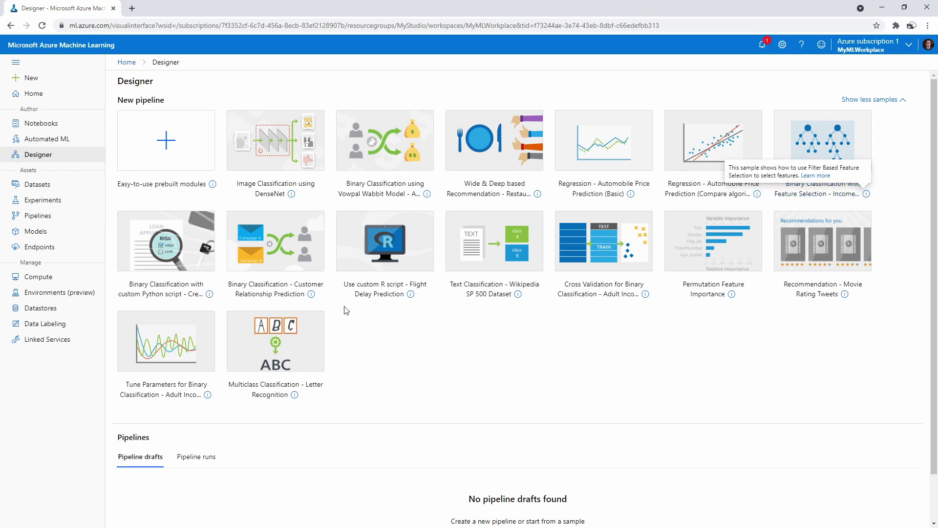
pyautogui.moveTo(314, 297)
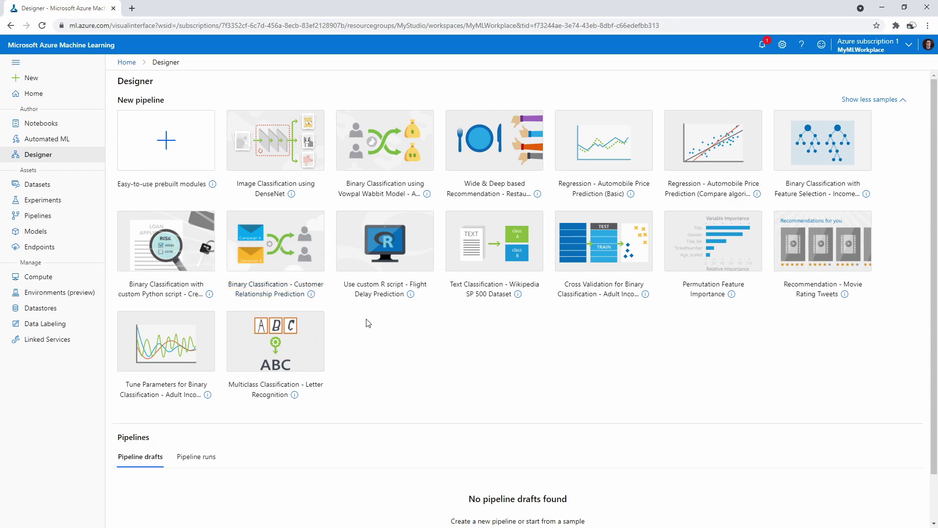
pyautogui.moveTo(211, 295)
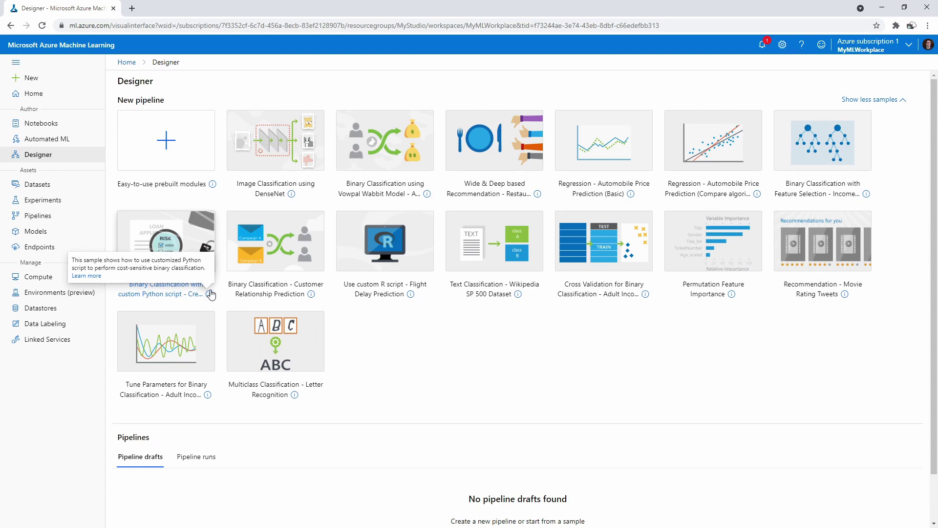
pyautogui.doubleClick(207, 400)
pyautogui.moveTo(207, 400)
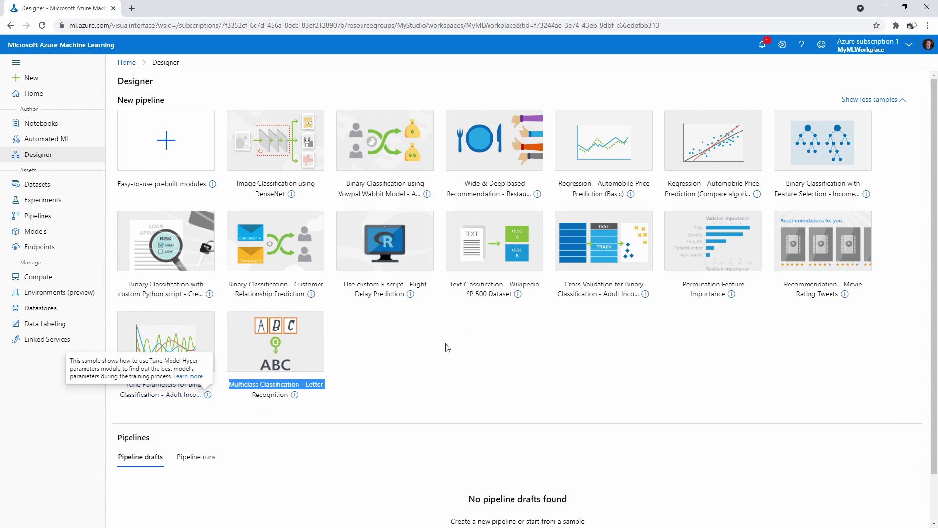
pyautogui.click(168, 343)
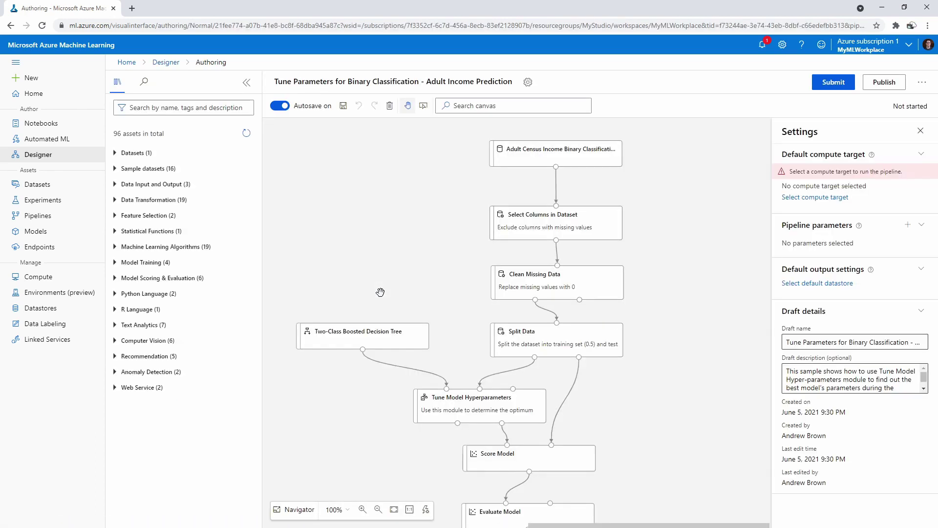
# - Place a second Adult Census Income Binary Classification sample dataset on the canvas and delete that duplicate
pyautogui.click(517, 170)
pyautogui.click(114, 155)
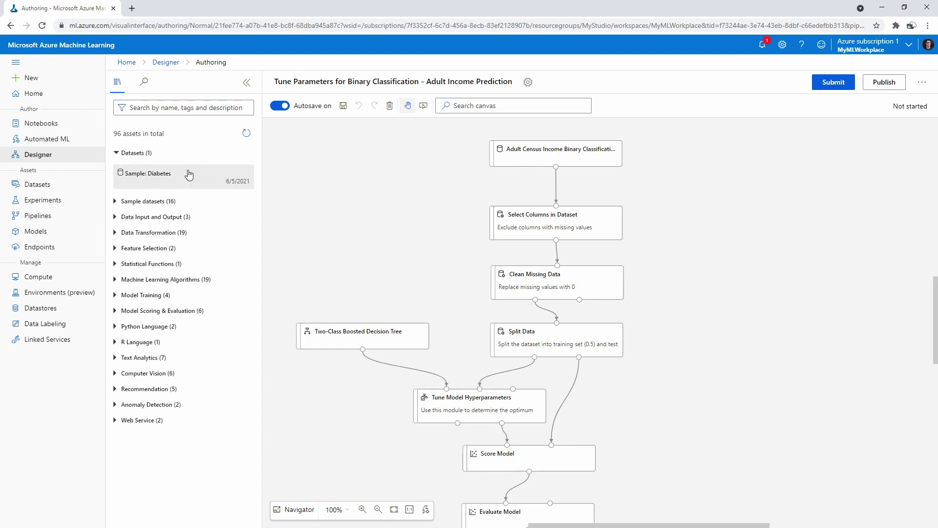
pyautogui.click(123, 202)
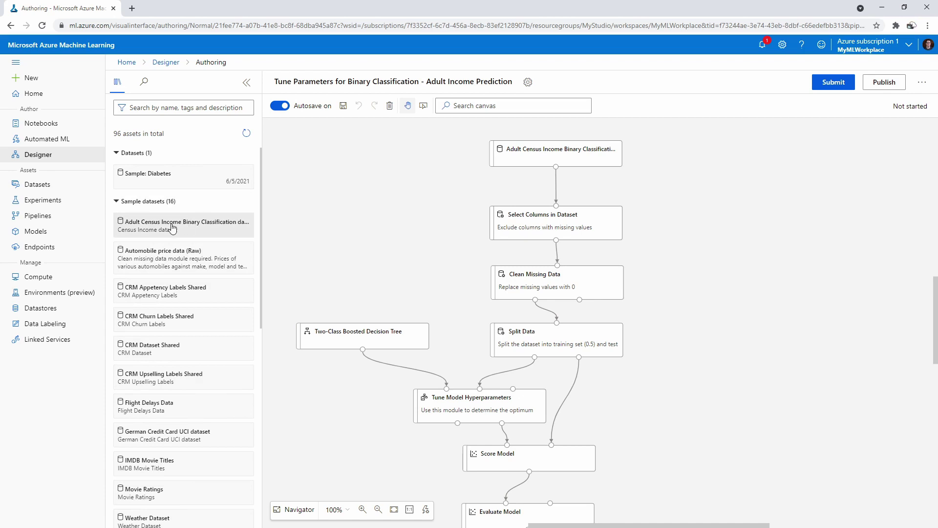
pyautogui.moveTo(172, 230); pyautogui.dragTo(354, 161)
pyautogui.click(369, 181)
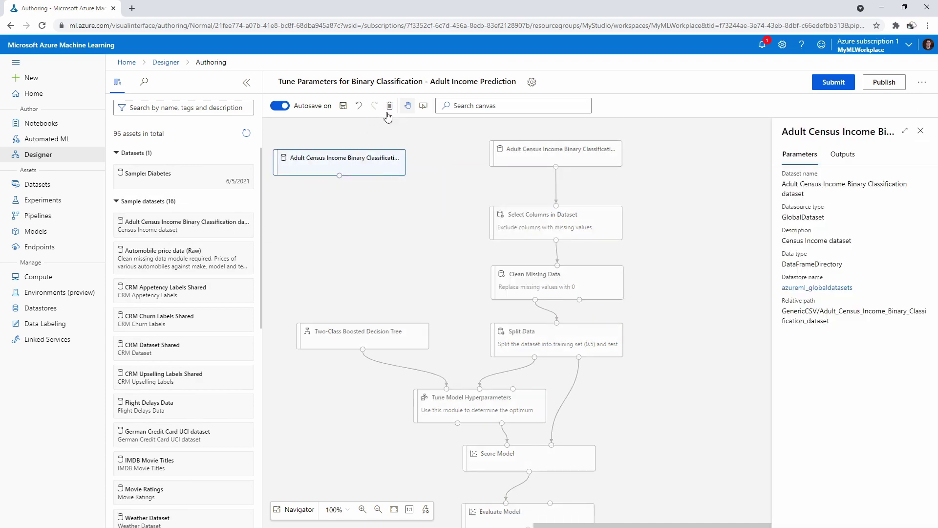
pyautogui.rightClick(382, 162)
pyautogui.click(402, 189)
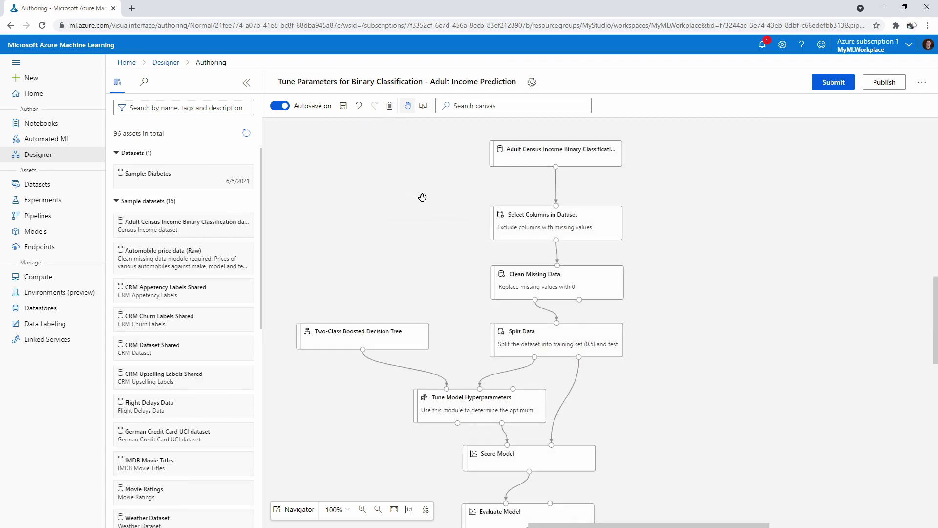
# - Examine the parameters of the Adult Census Income dataset and the Select Columns in Dataset module
pyautogui.rightClick(527, 160)
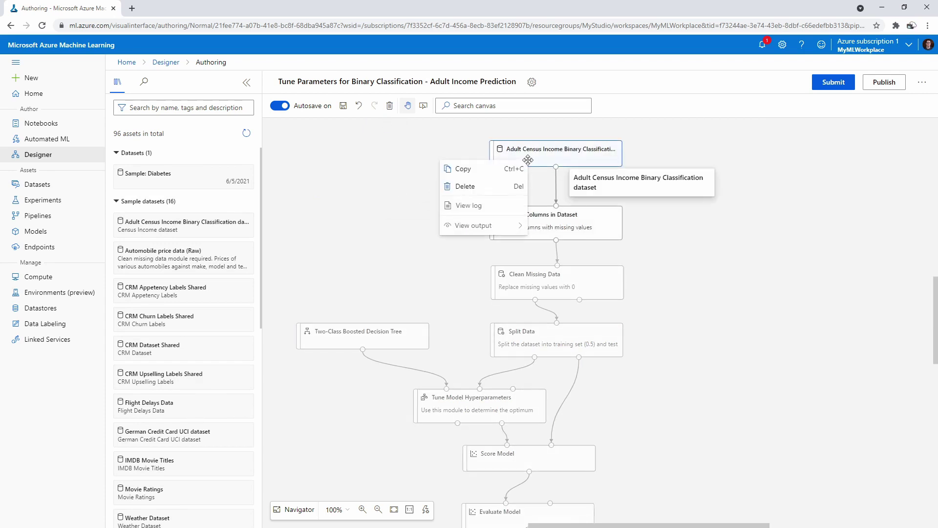
pyautogui.click(377, 185)
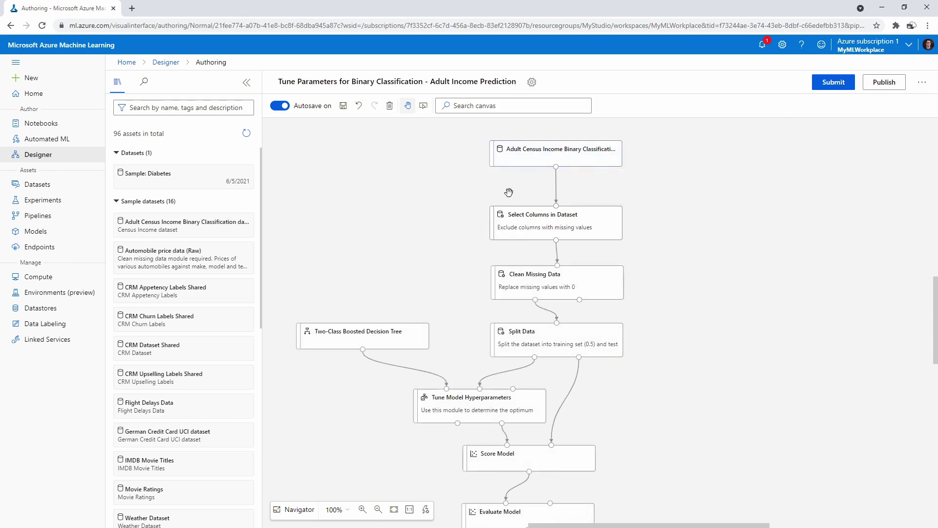
pyautogui.moveTo(742, 252); pyautogui.dragTo(813, 201)
pyautogui.moveTo(452, 204); pyautogui.dragTo(432, 257)
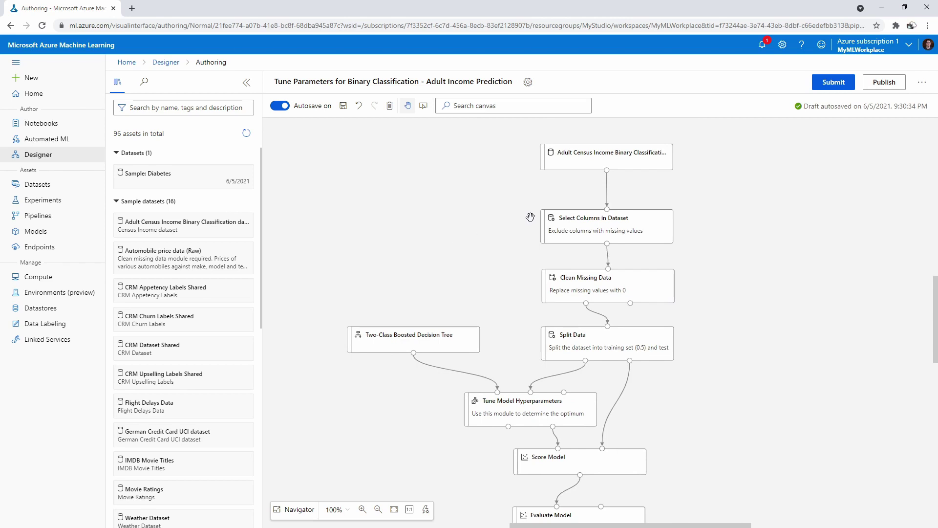
pyautogui.click(591, 155)
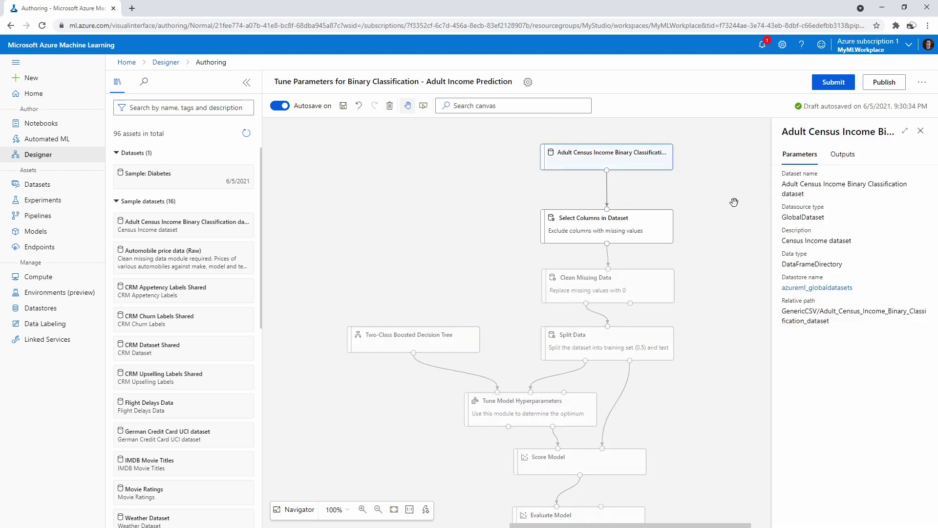
pyautogui.moveTo(733, 201); pyautogui.dragTo(658, 212)
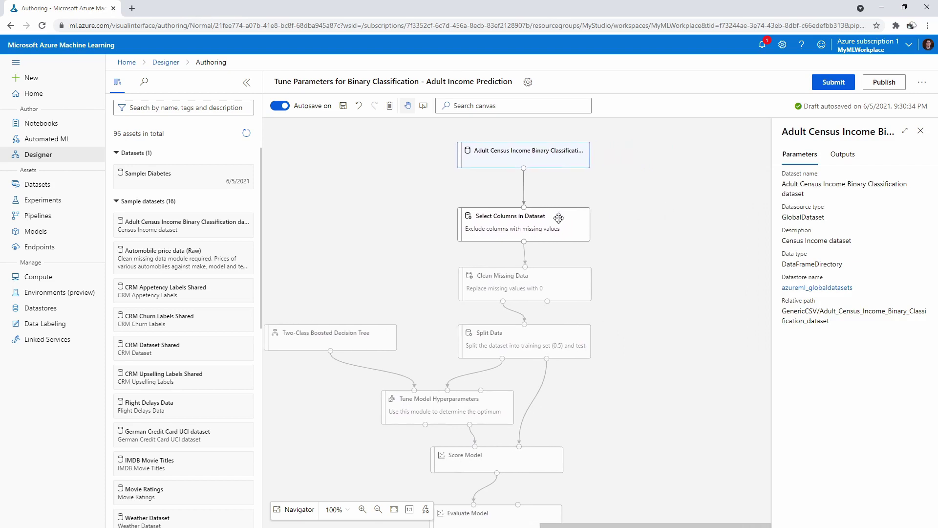
pyautogui.click(537, 224)
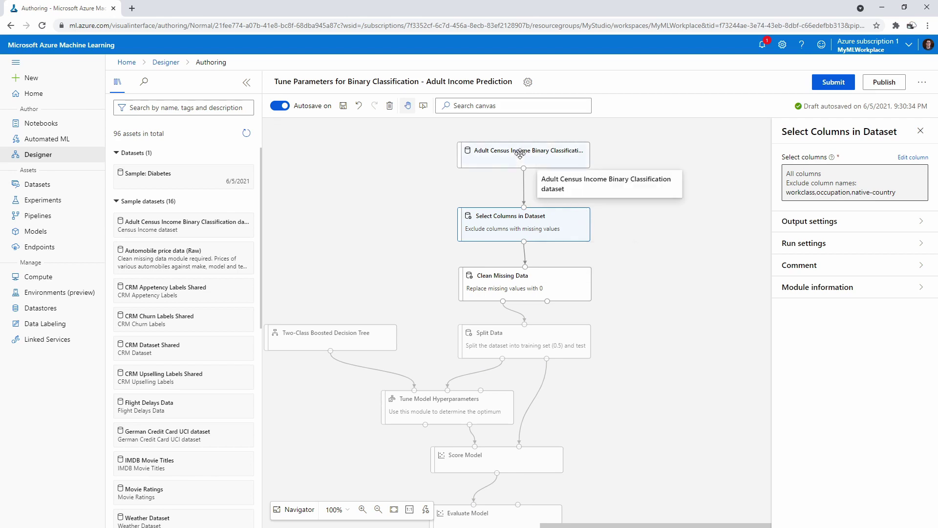
# - Check the workspace's registered datasets in a separate browser tab, refresh the list, and return to the pipeline draft
pyautogui.rightClick(36, 184)
pyautogui.click(68, 189)
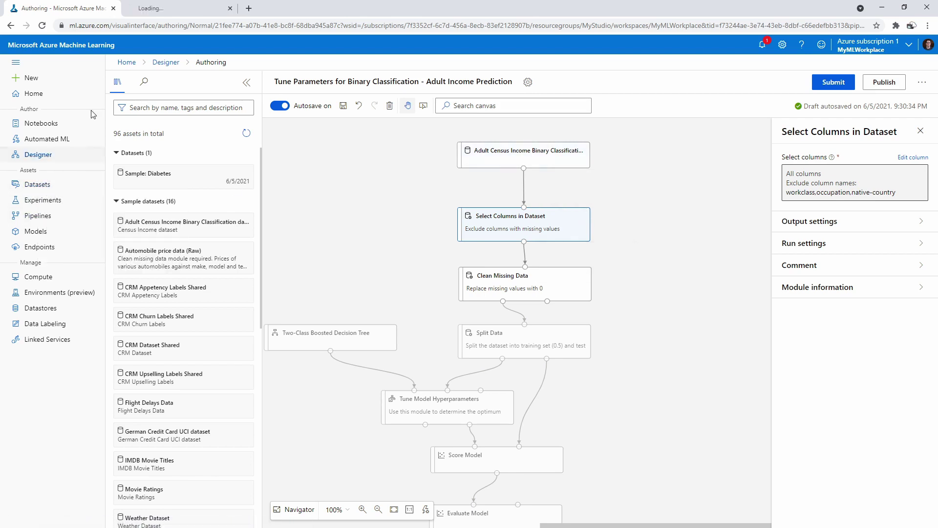
pyautogui.click(162, 9)
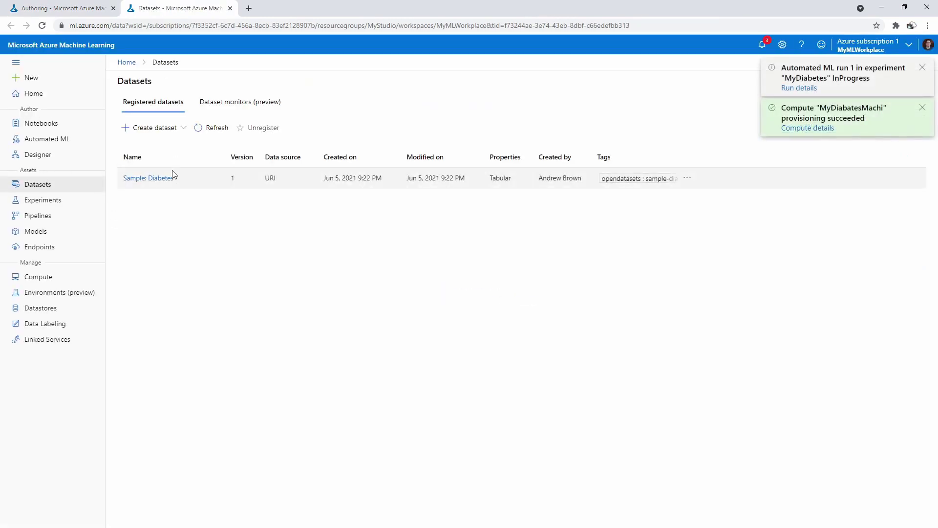
pyautogui.click(200, 128)
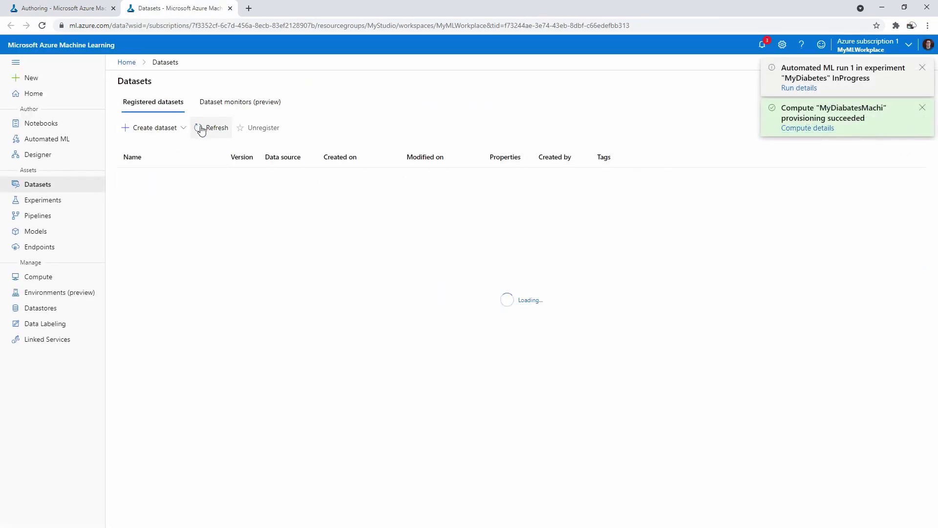
pyautogui.click(83, 13)
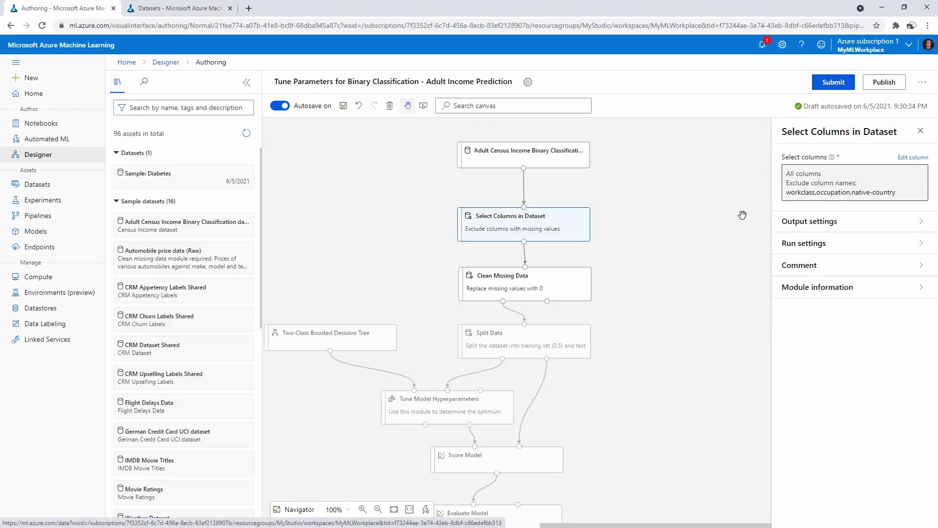
# - Review the Clean Missing Data module's output settings, run settings, comment and module information
pyautogui.click(568, 285)
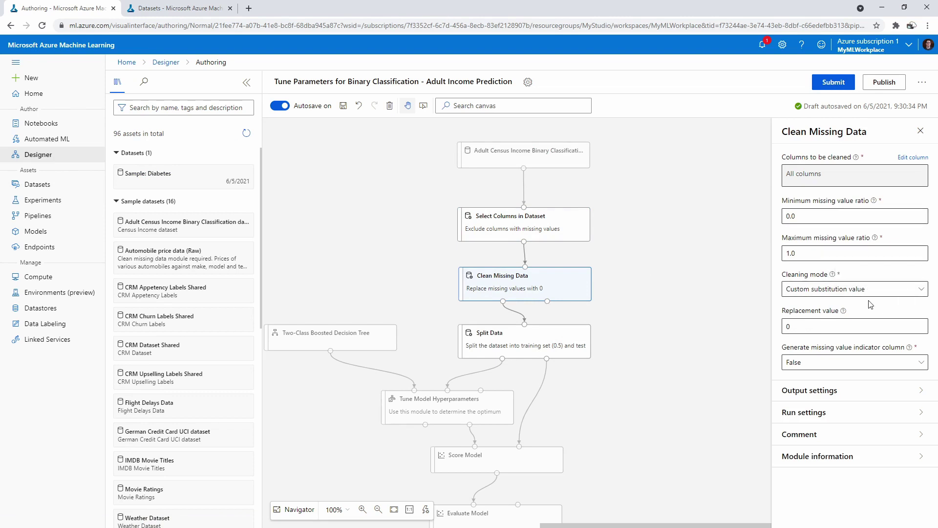
pyautogui.click(801, 390)
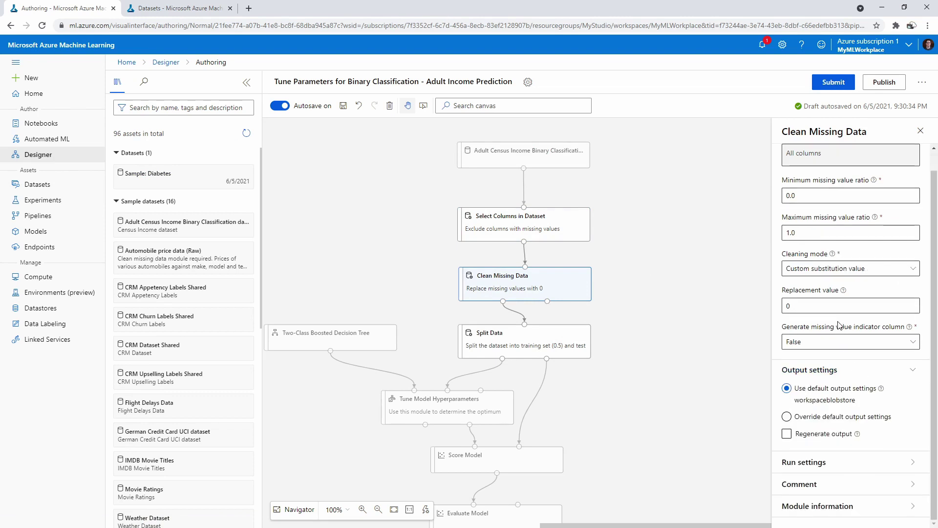
pyautogui.click(829, 468)
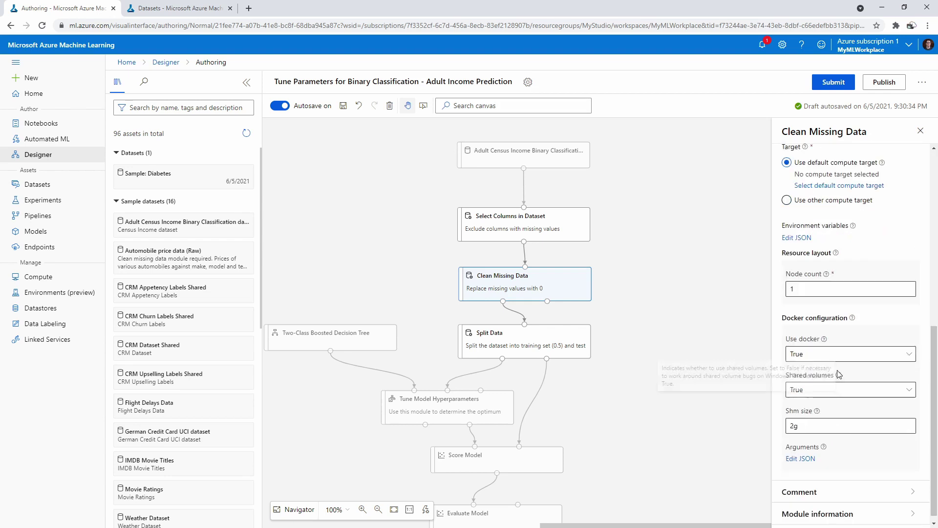
pyautogui.click(846, 497)
pyautogui.click(830, 505)
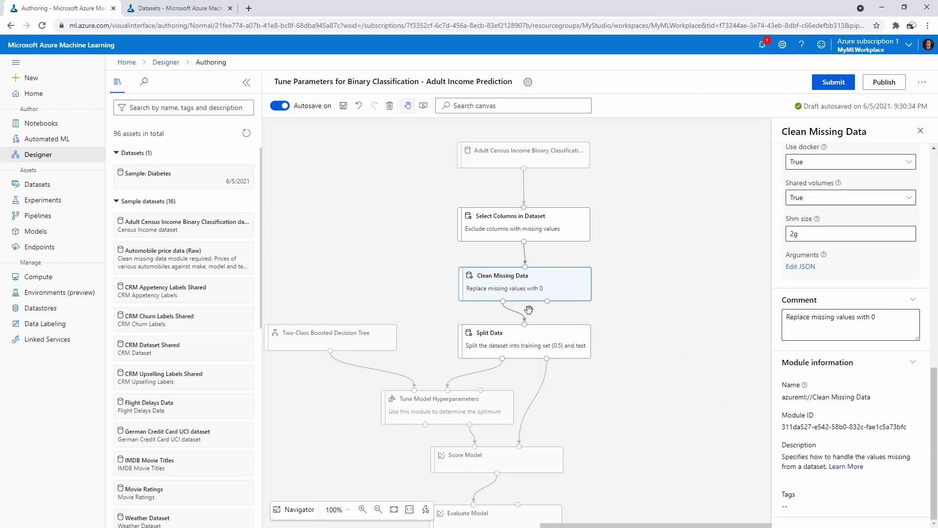
# - Inspect the available actions for the Clean Missing Data module and open its columns-to-be-cleaned editor without changing the selection
pyautogui.rightClick(547, 284)
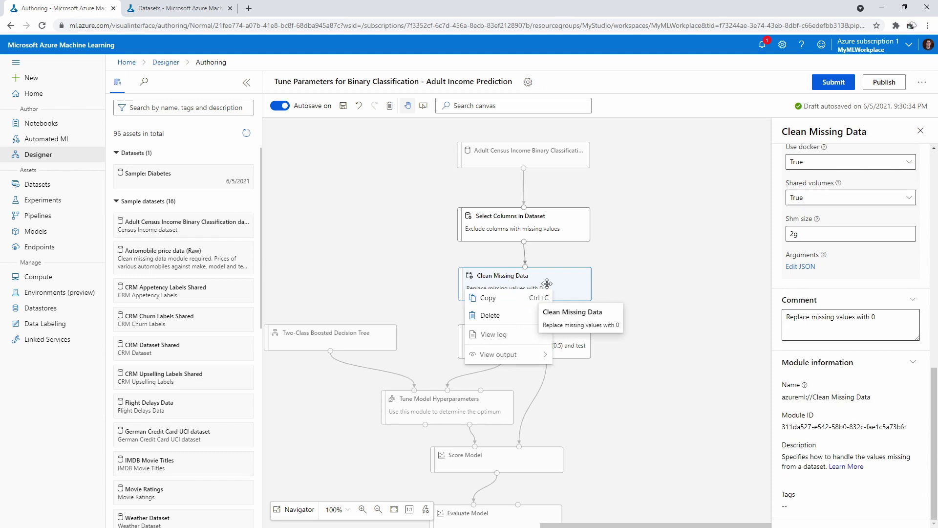
pyautogui.click(659, 272)
pyautogui.click(563, 283)
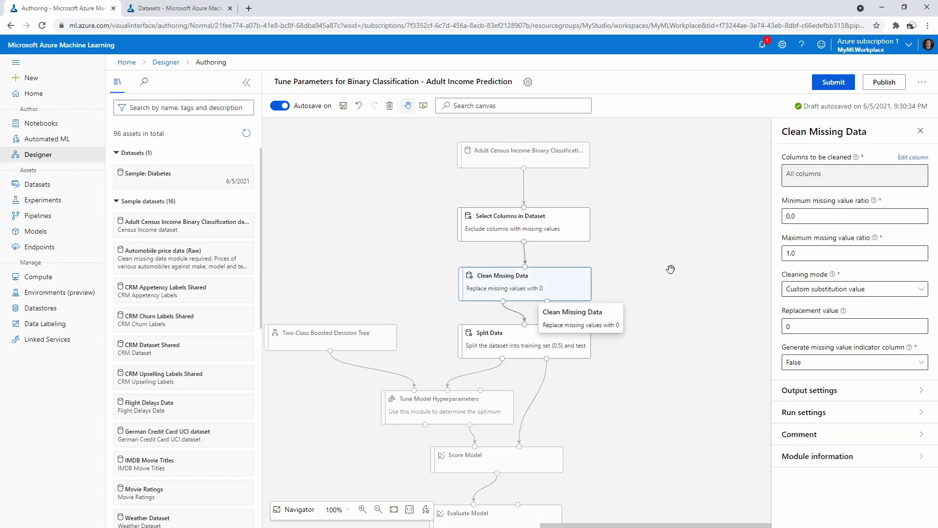
pyautogui.click(907, 158)
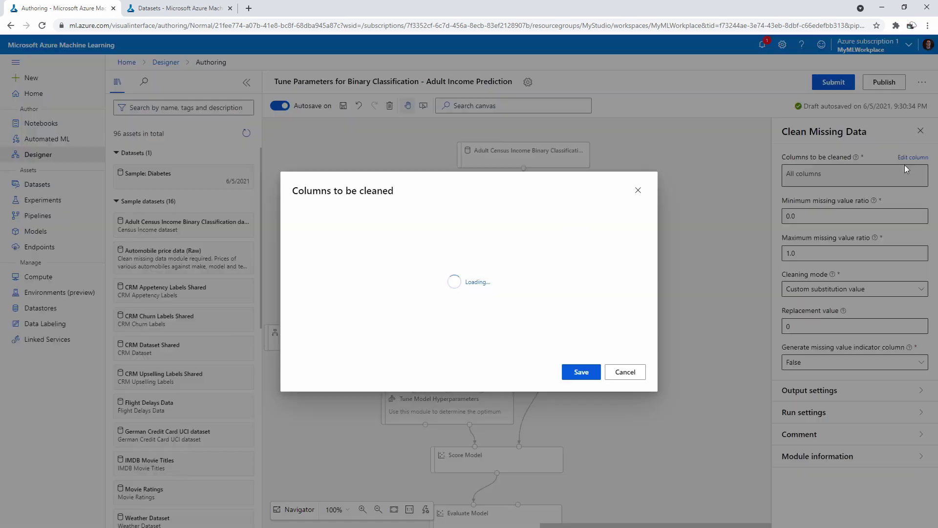
pyautogui.click(638, 190)
# - Examine the cleaning mode options of the Clean Missing Data module, keeping Custom substitution value
pyautogui.click(859, 289)
pyautogui.click(859, 292)
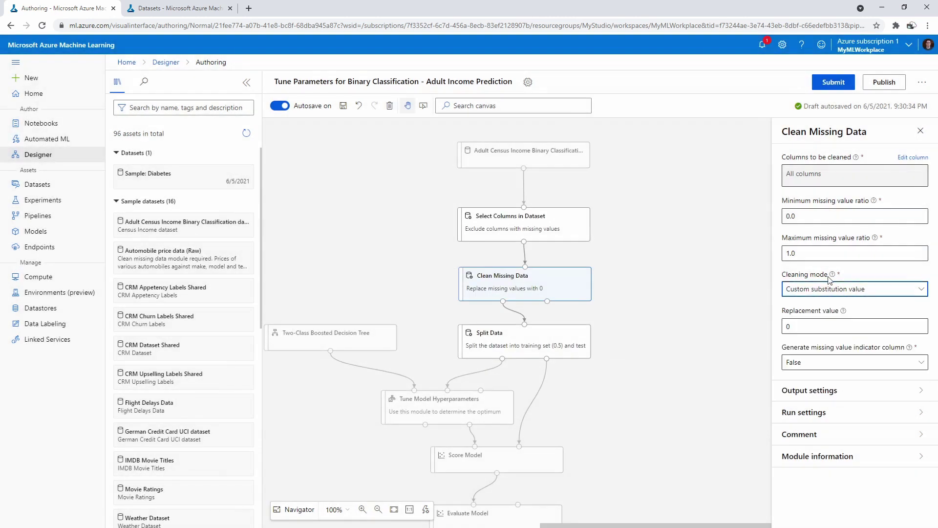
pyautogui.click(838, 290)
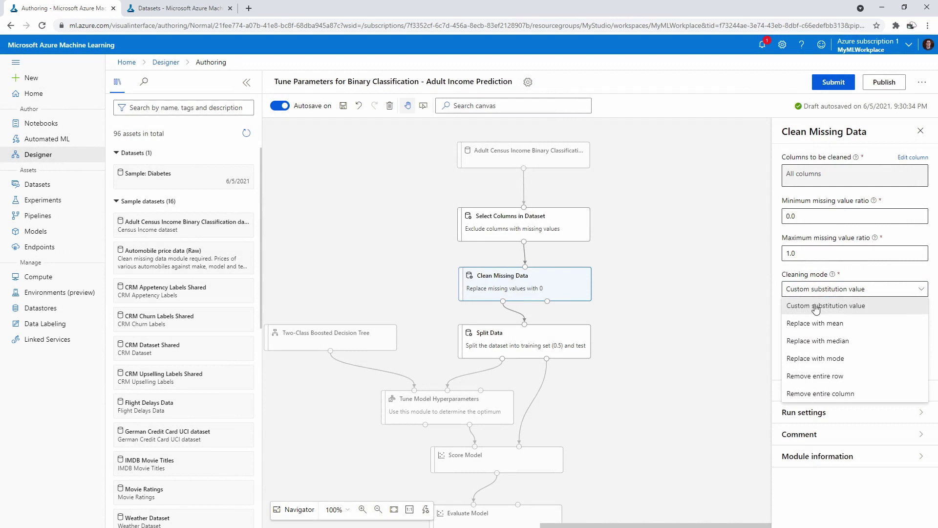
pyautogui.click(844, 287)
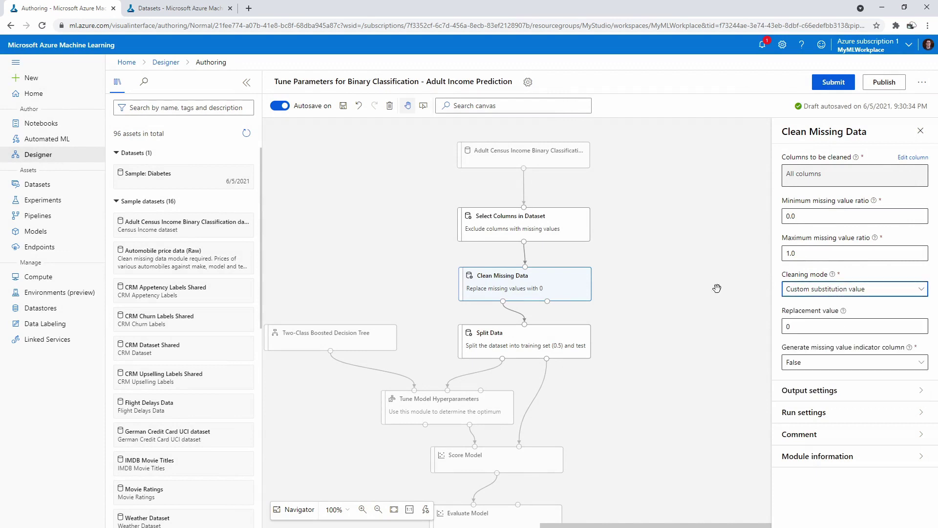
pyautogui.click(714, 288)
# - Examine the Split Data module's parameters, including its randomized split options
pyautogui.click(559, 337)
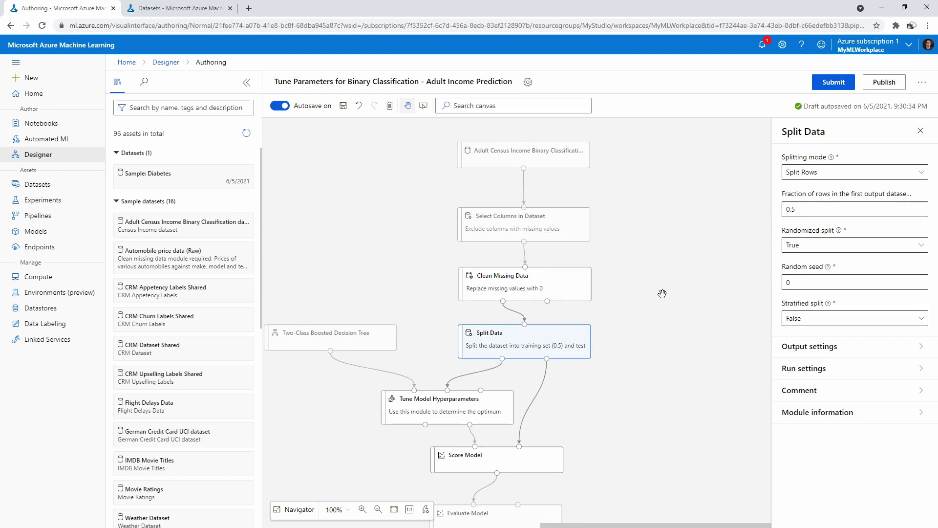
pyautogui.click(824, 247)
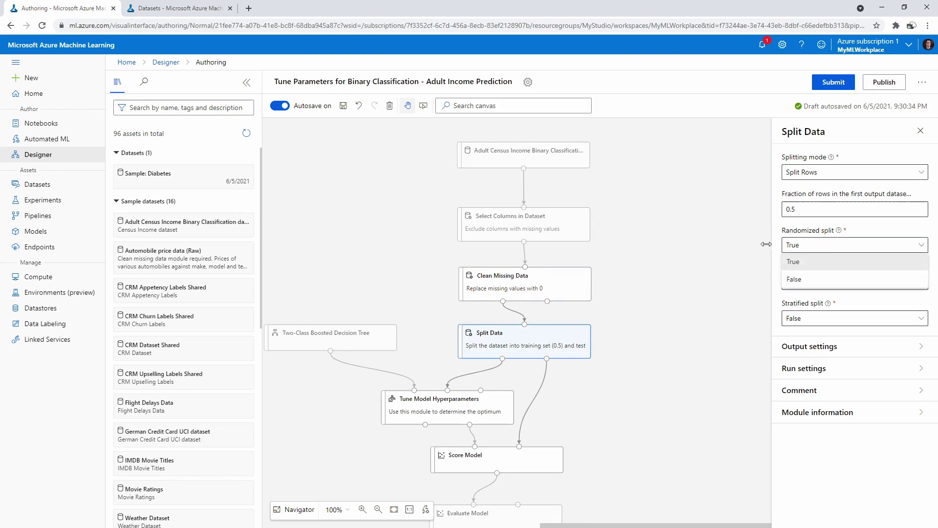
pyautogui.click(748, 244)
pyautogui.click(552, 333)
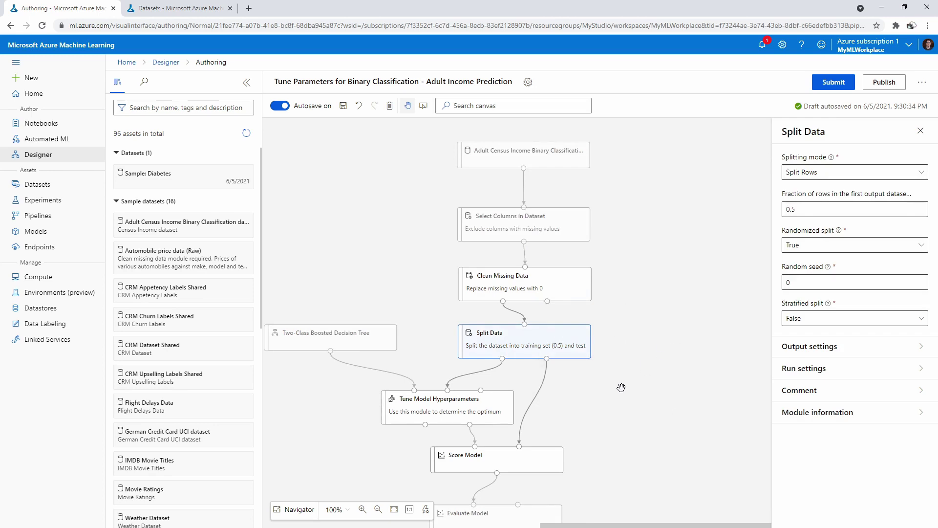
# - Examine the parameters of the Tune Model Hyperparameters module
pyautogui.moveTo(622, 387); pyautogui.dragTo(684, 262)
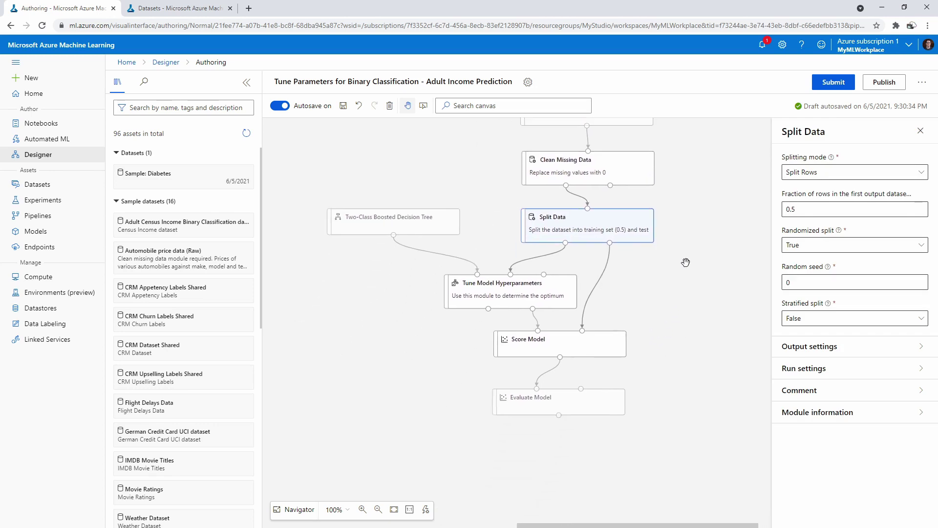
pyautogui.click(561, 277)
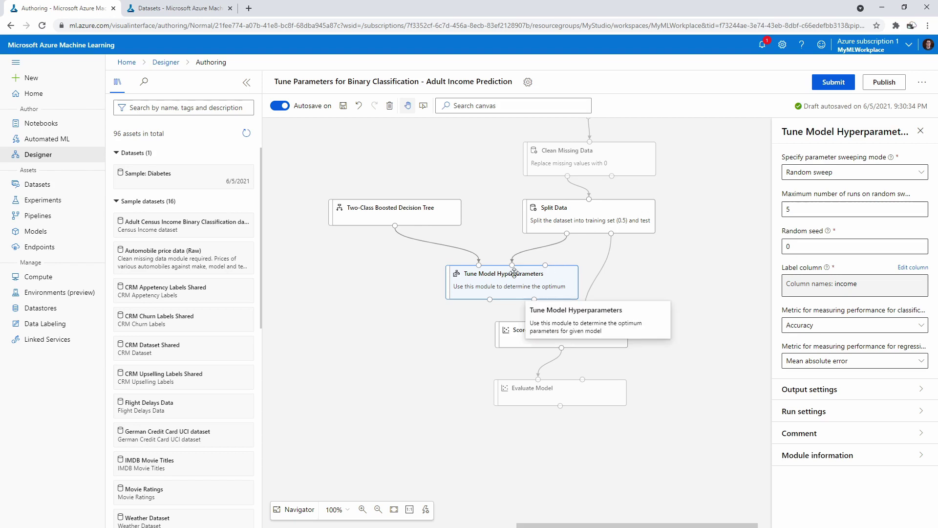
# - Examine the parameters of the Two-Class Boosted Decision Tree, Score Model and Evaluate Model modules
pyautogui.click(441, 217)
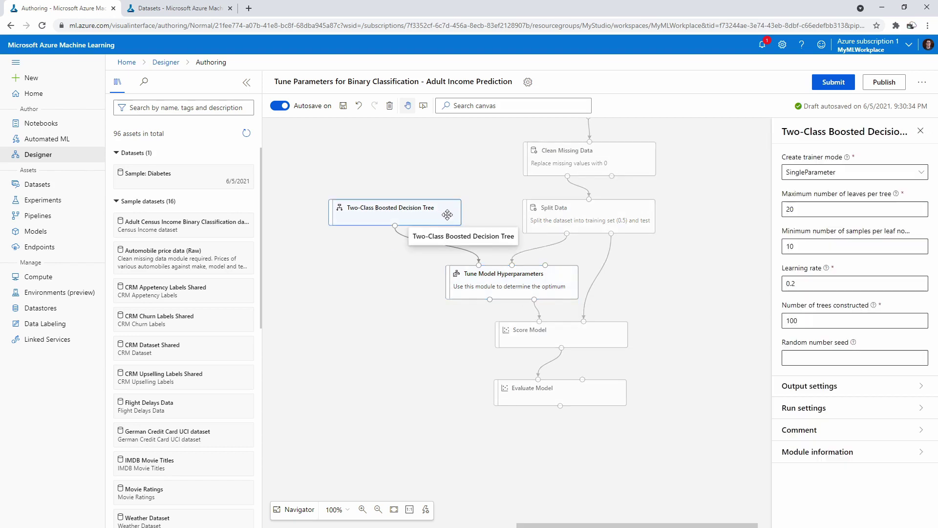
pyautogui.click(579, 337)
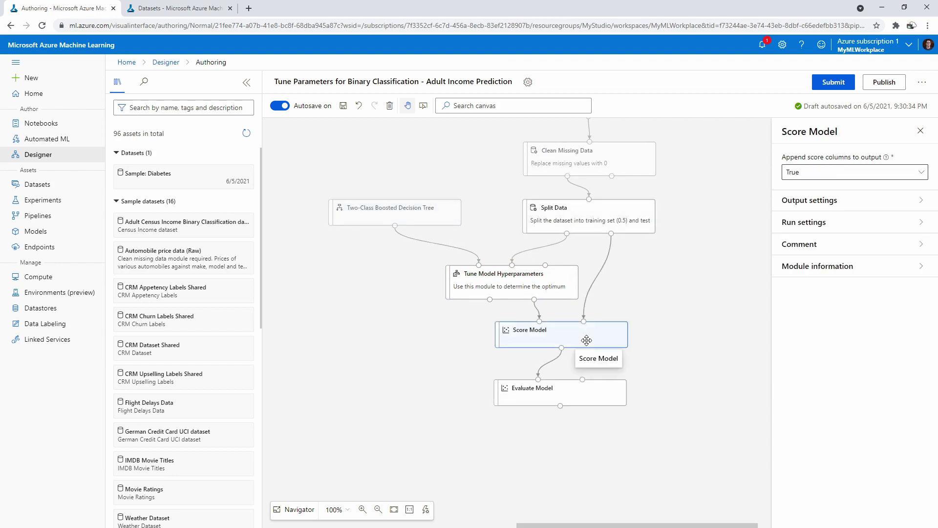
pyautogui.click(589, 388)
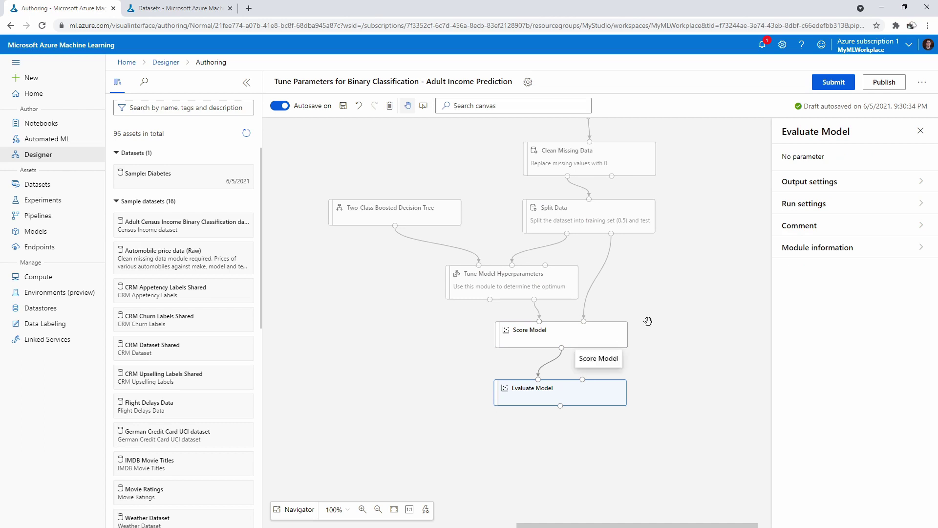
pyautogui.click(647, 261)
pyautogui.scroll(3, 664, 269)
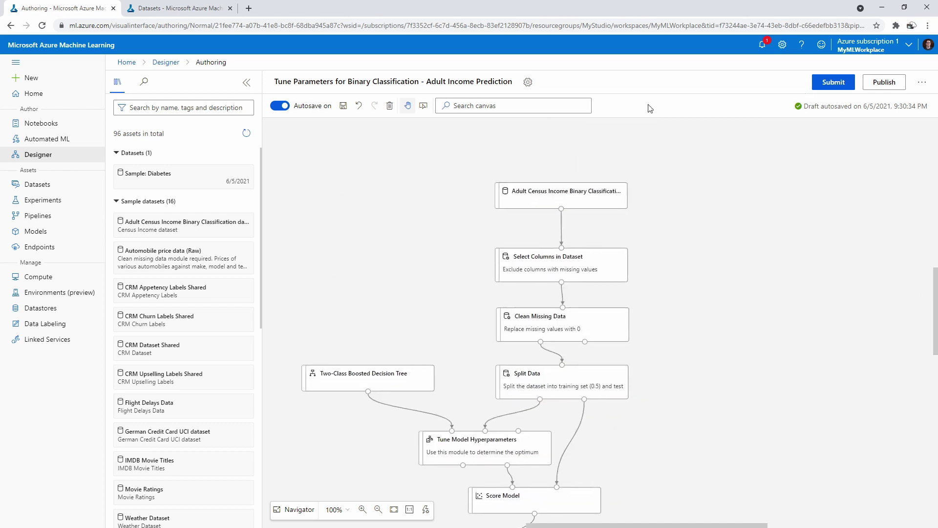
# - Create a new compute target named BinaryPipeline with the predefined configuration from the pipeline's default compute target settings
pyautogui.click(528, 82)
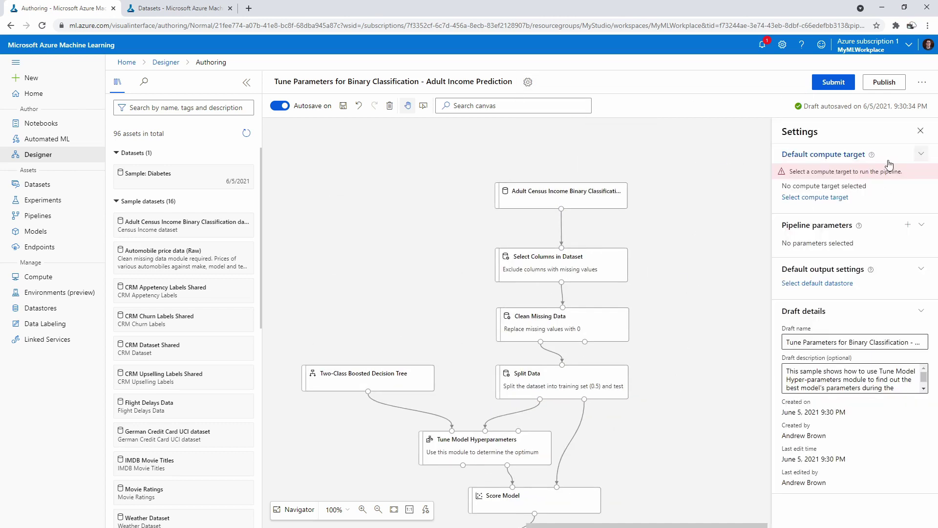
pyautogui.click(831, 200)
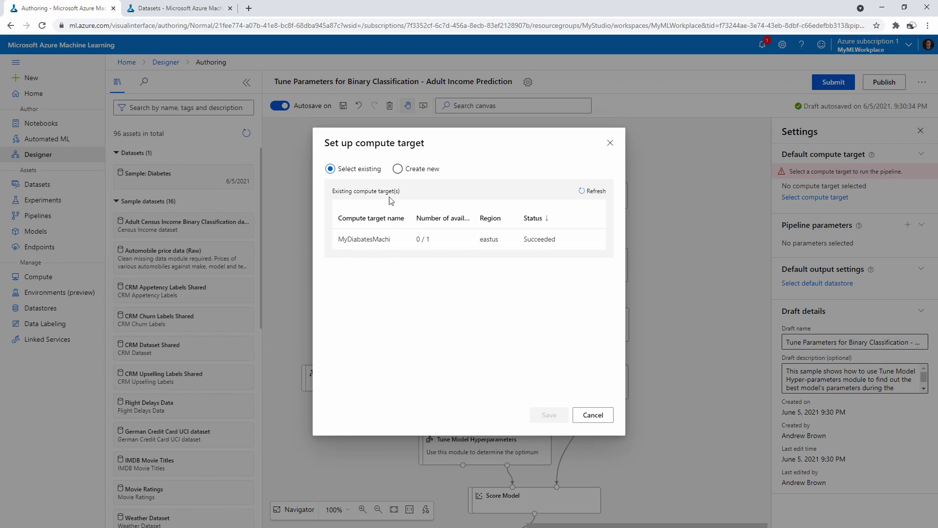
pyautogui.click(397, 169)
pyautogui.click(397, 306)
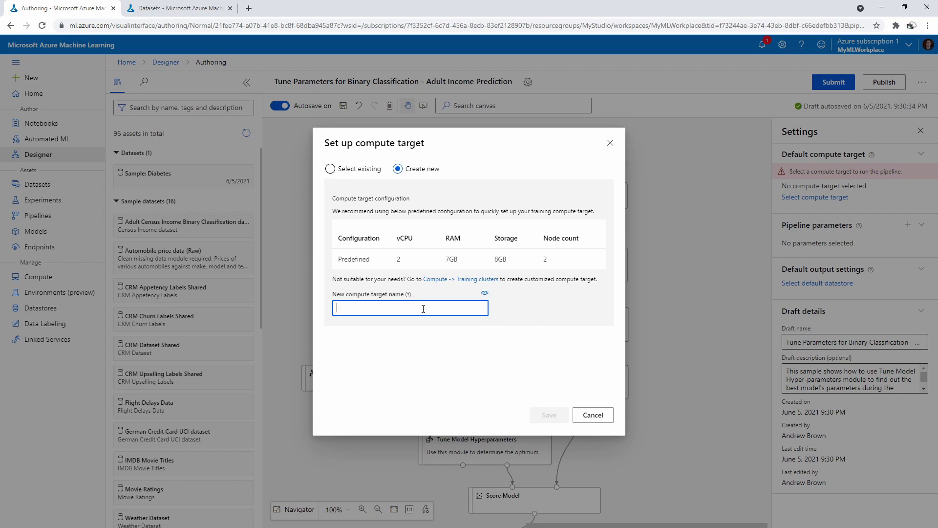
pyautogui.write('Binar')
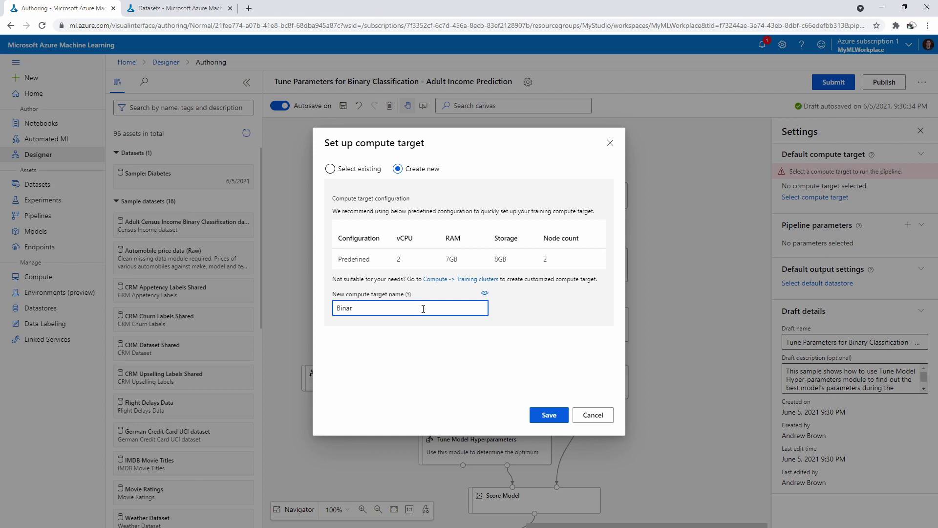
pyautogui.press('BackSpace')
pyautogui.press('BackSpace')
pyautogui.press('BackSpace')
pyautogui.press('BackSpace')
pyautogui.press('BackSpace')
pyautogui.write('Binar')
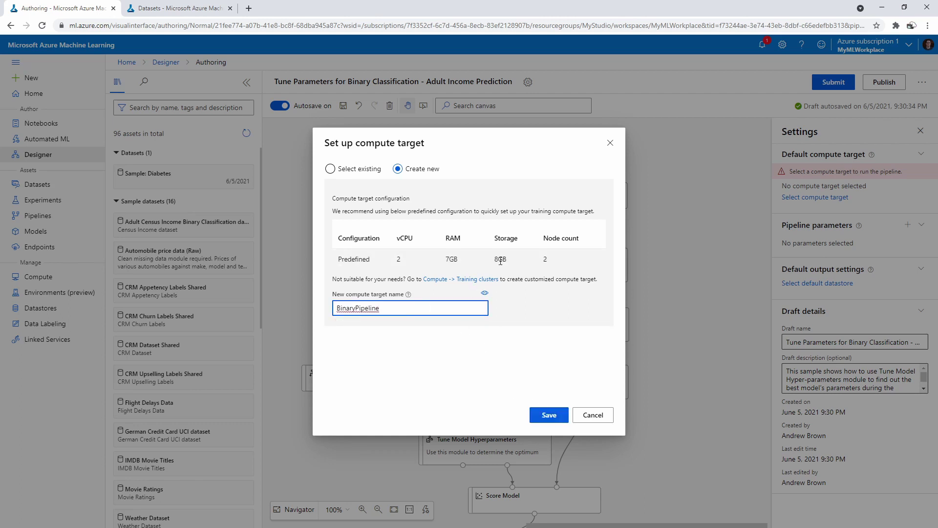
pyautogui.click(480, 261)
pyautogui.click(544, 413)
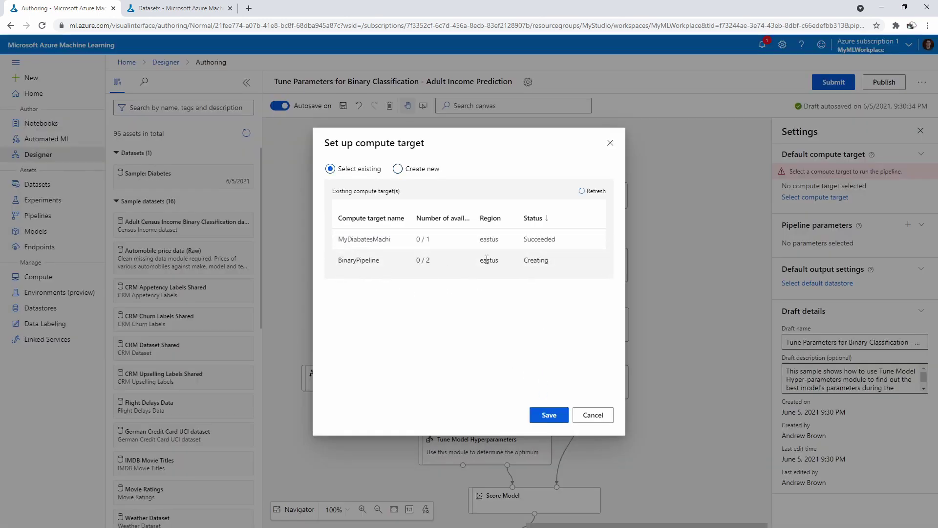
pyautogui.click(610, 143)
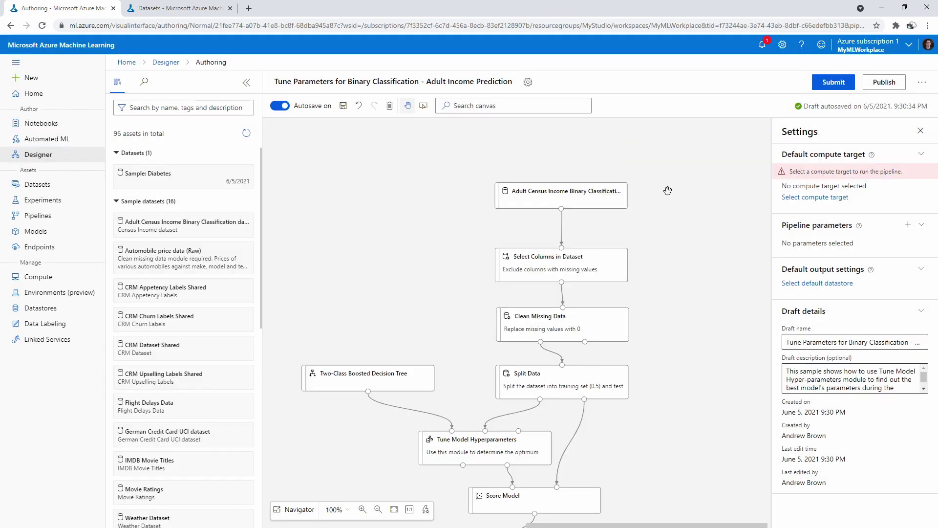
# - Check the workspace notifications for the provisioning of the new compute target
pyautogui.click(762, 45)
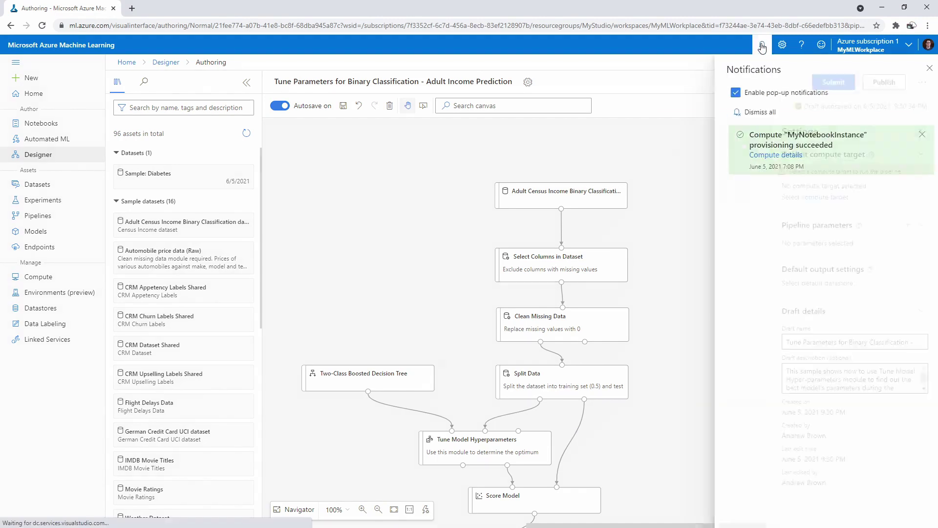
pyautogui.click(762, 46)
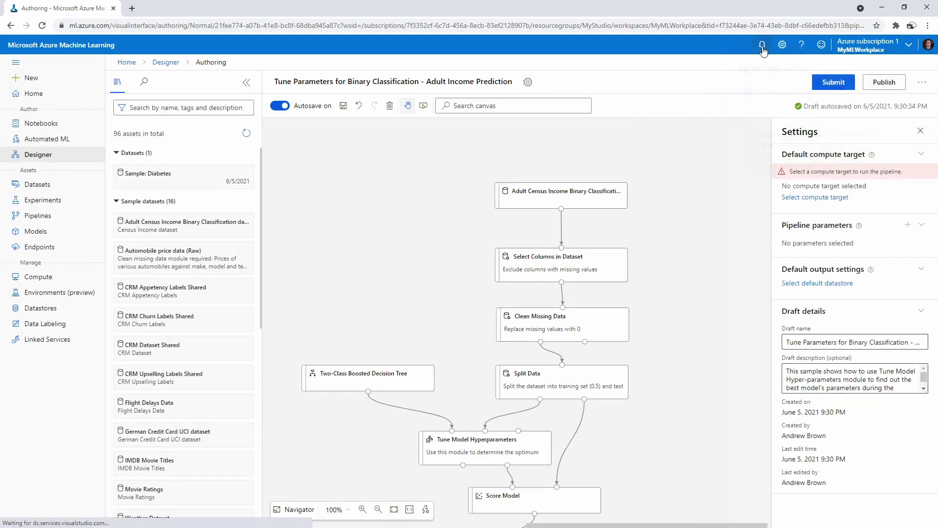
pyautogui.click(762, 46)
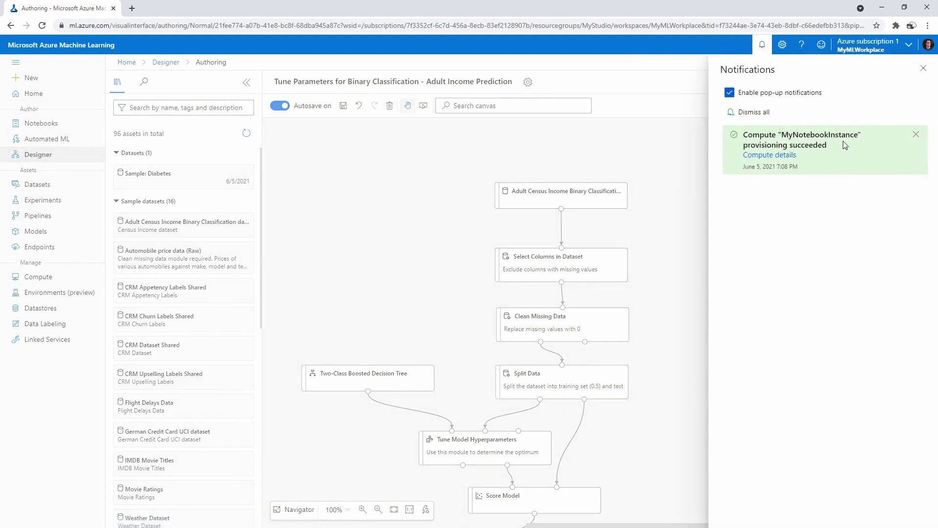
pyautogui.click(761, 46)
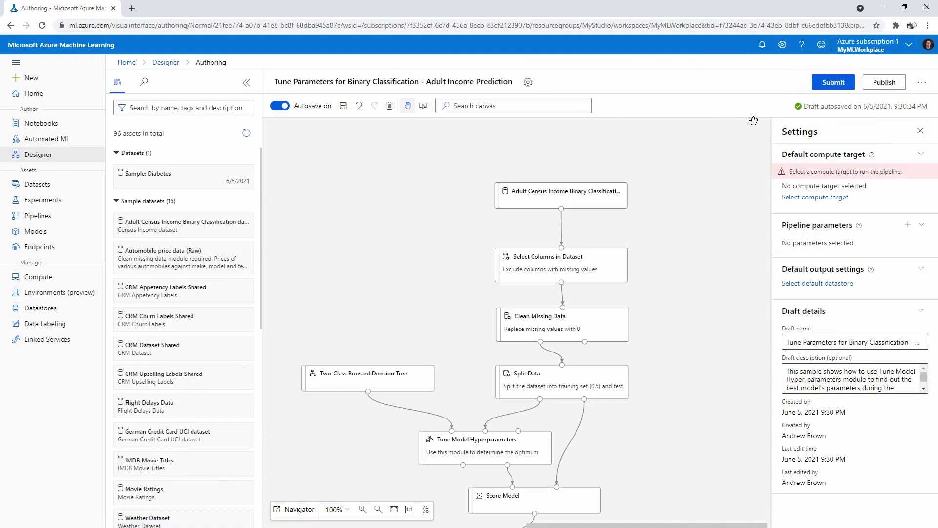
# - Check the provisioning state of the BinaryPipeline compute cluster in a separate browser tab and return to the pipeline draft
pyautogui.rightClick(73, 280)
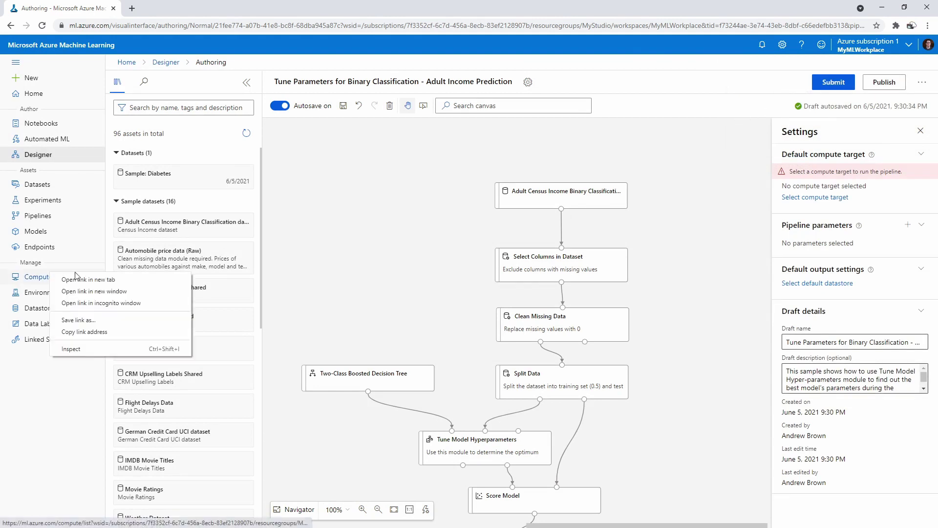
pyautogui.click(105, 279)
pyautogui.hotkey('ctrl', 'Tab')
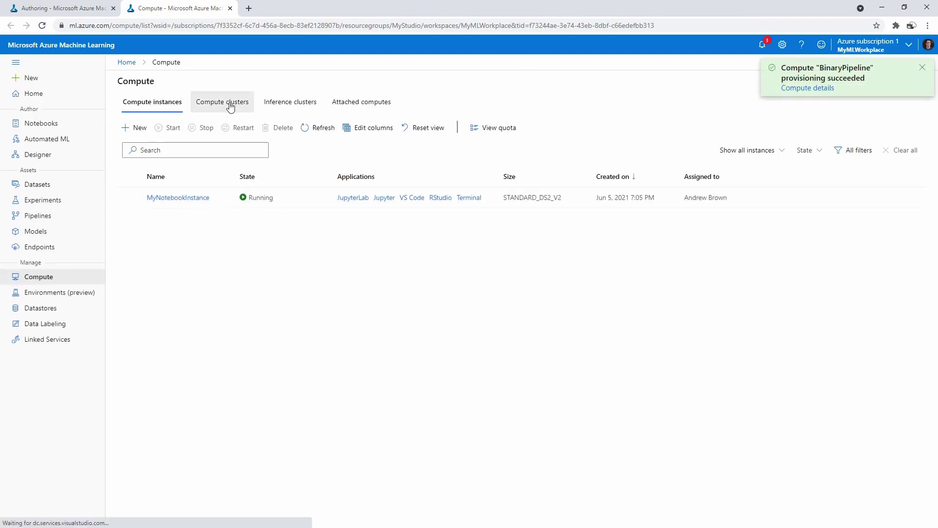
pyautogui.click(227, 103)
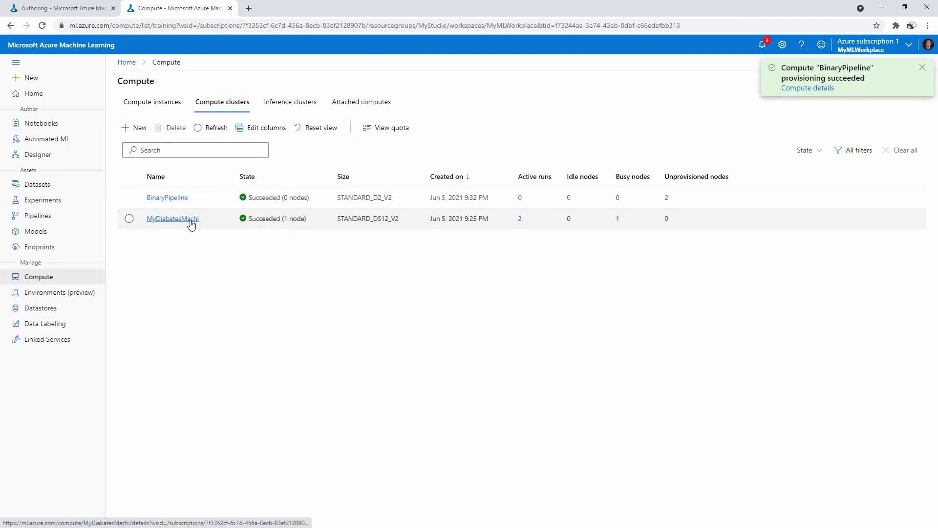
pyautogui.click(99, 10)
pyautogui.click(185, 11)
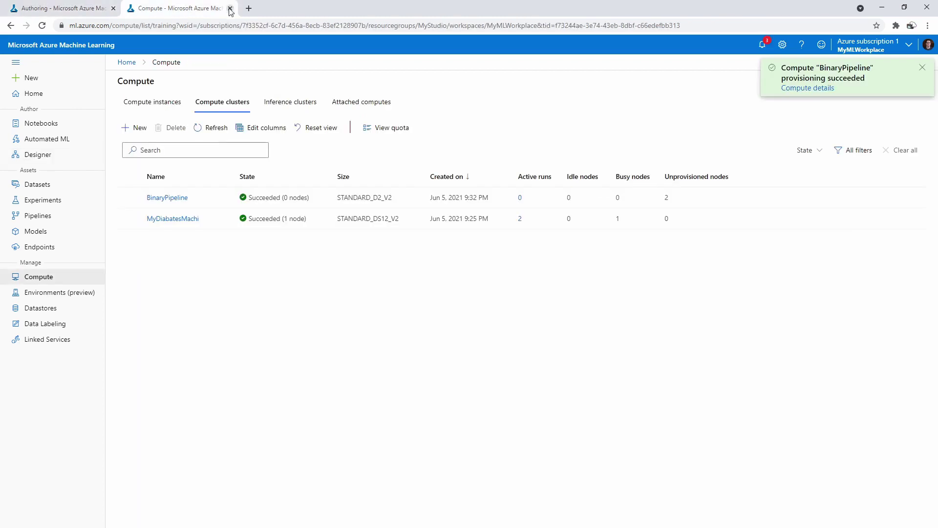
pyautogui.click(229, 8)
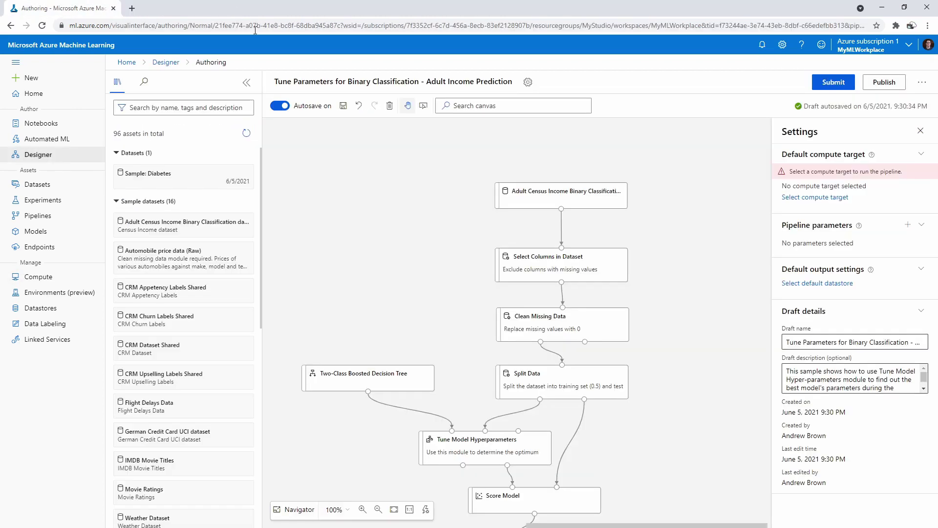
# - Assign BinaryPipeline as the default compute target and submit the pipeline under a new experiment named BinaryPipeline
pyautogui.click(815, 198)
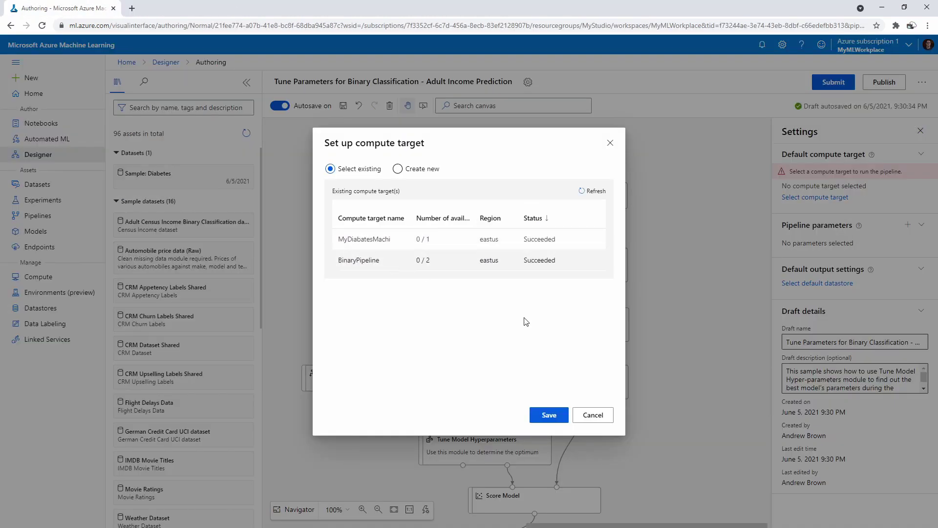
pyautogui.click(547, 415)
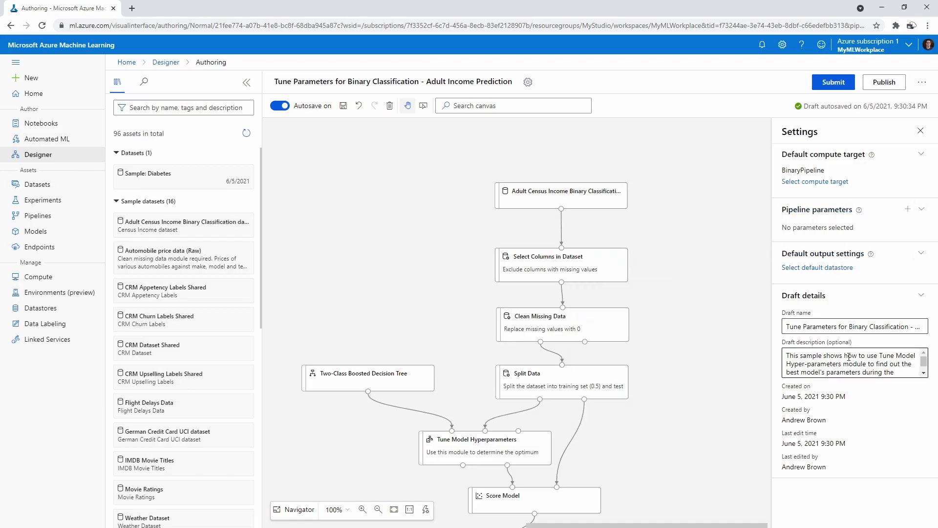
pyautogui.click(833, 82)
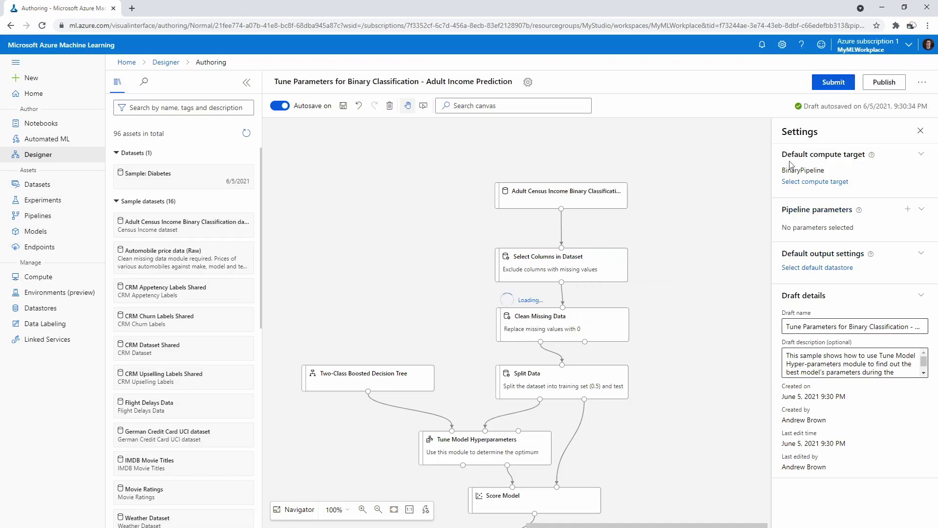
pyautogui.click(447, 202)
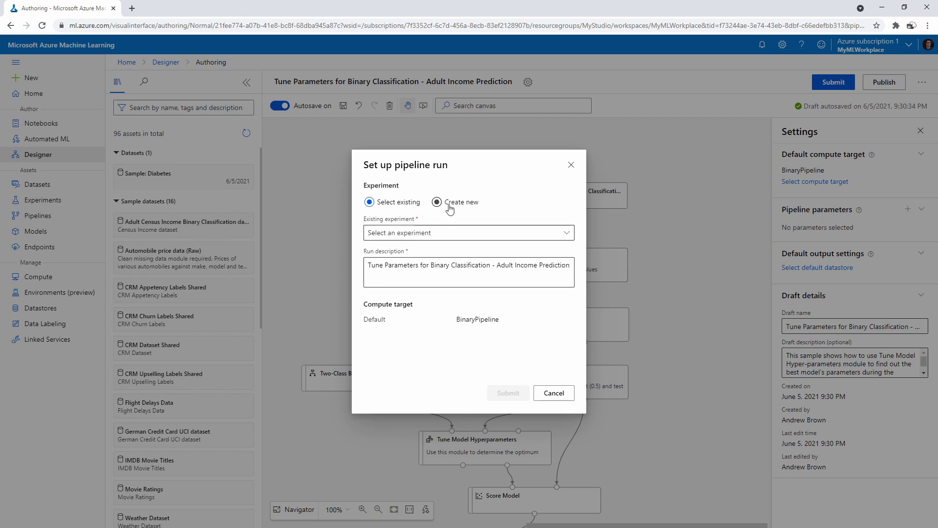
pyautogui.click(435, 232)
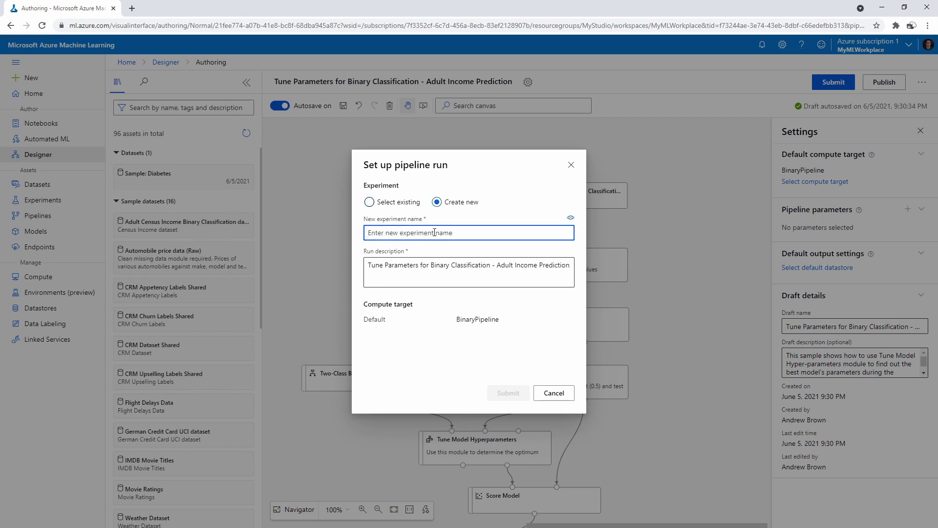
pyautogui.write('BinaryPipeline')
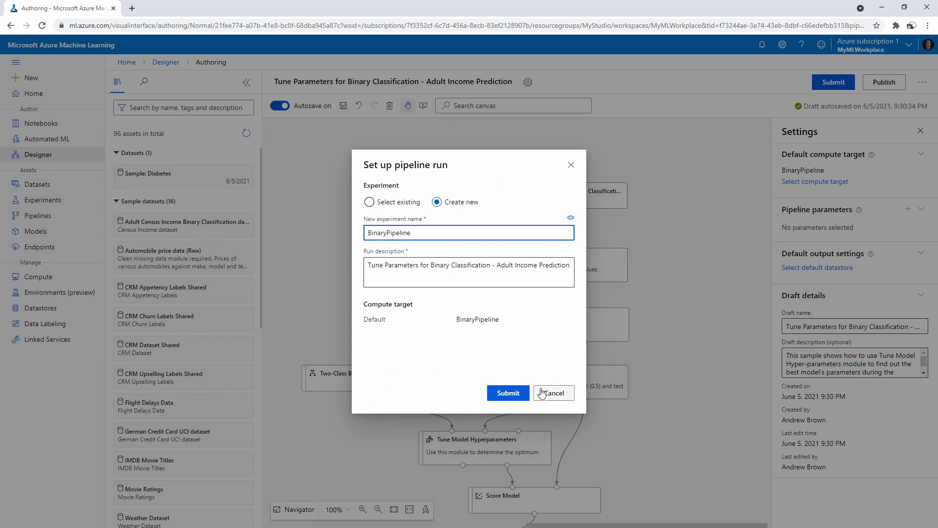
pyautogui.click(509, 394)
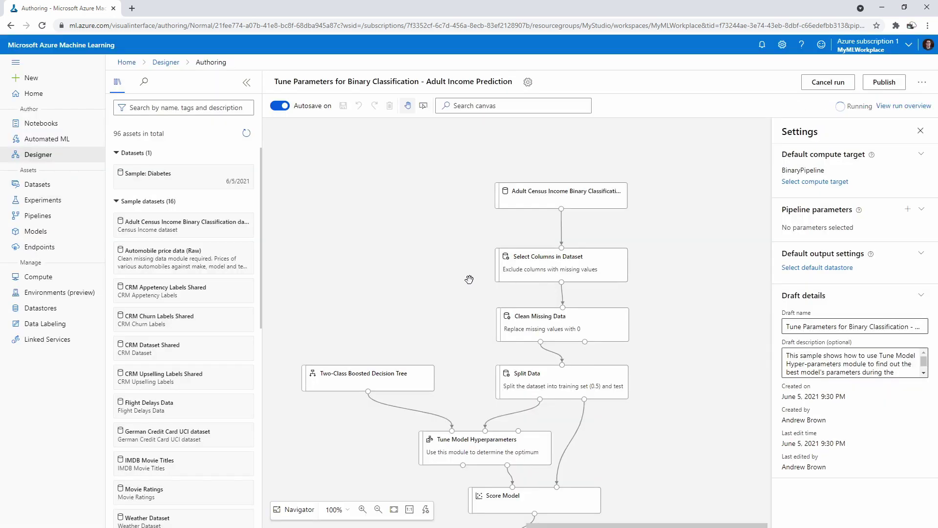
# - Examine the progress of each module in the submitted pipeline's graph
pyautogui.moveTo(475, 304); pyautogui.dragTo(466, 258)
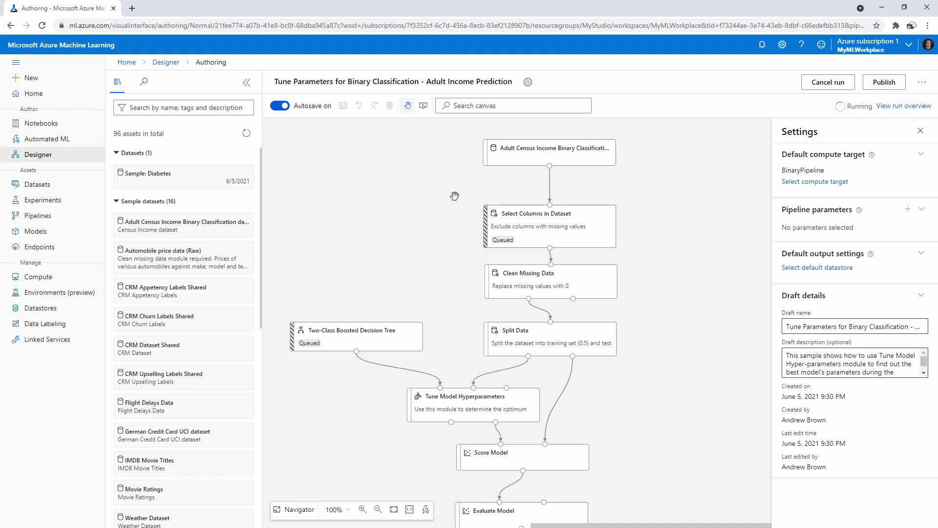
pyautogui.scroll(-2, 456, 277)
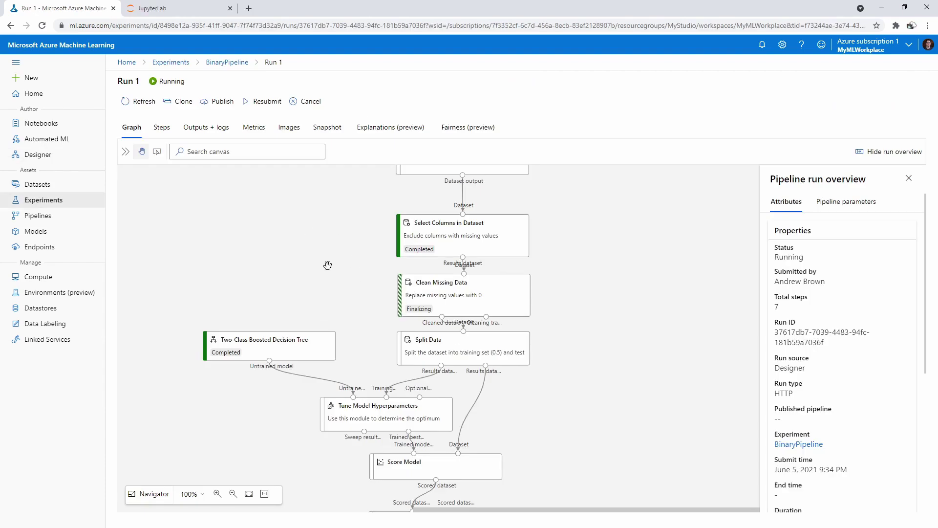
pyautogui.scroll(-1, 332, 261)
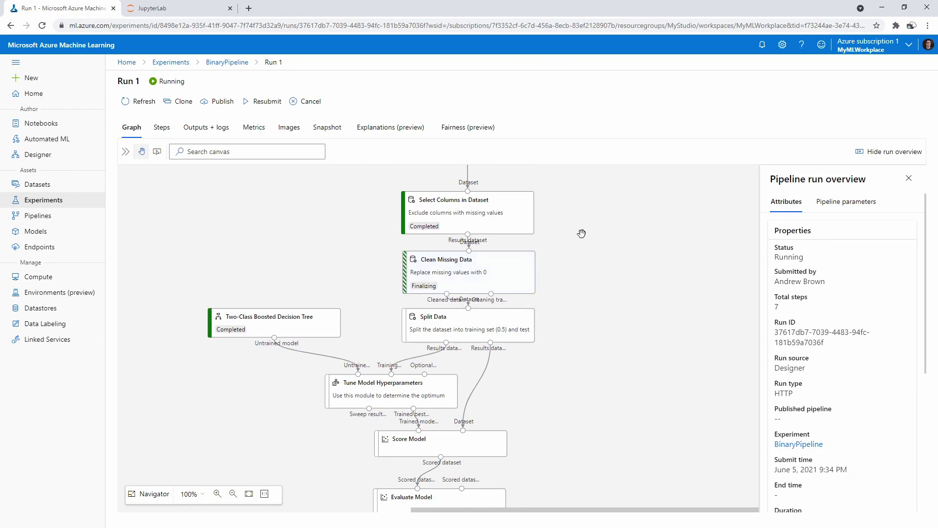
pyautogui.moveTo(582, 231); pyautogui.dragTo(588, 310)
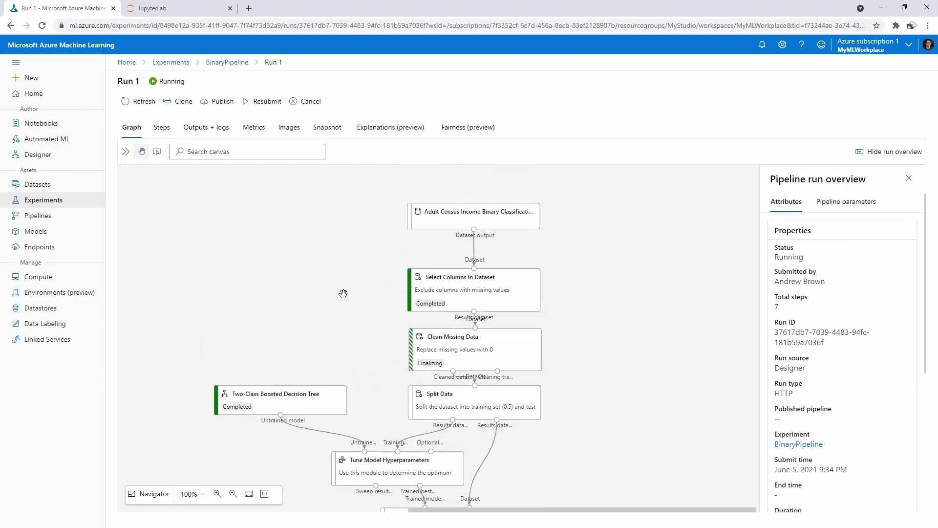
pyautogui.scroll(-1, 341, 293)
# - Open Run 1 of the BinaryPipeline experiment from the experiments list and check its module statuses in the graph
pyautogui.click(54, 202)
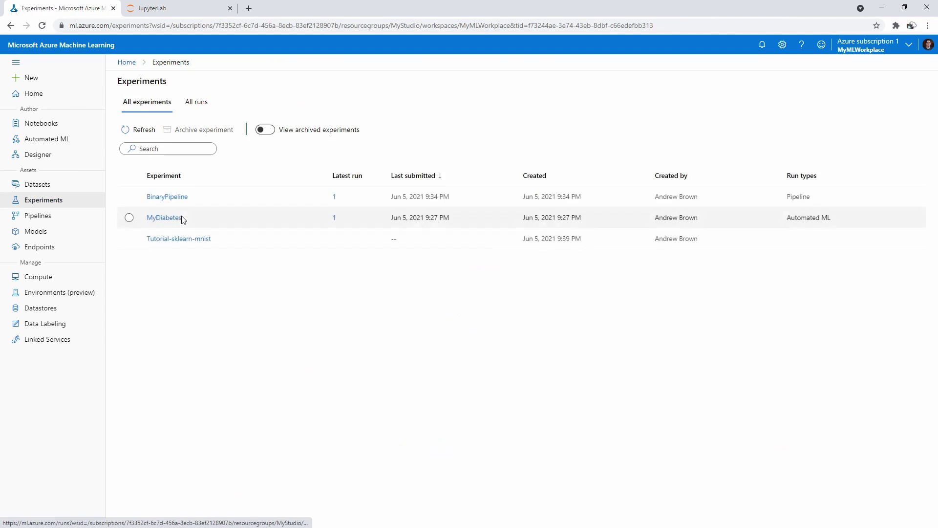
pyautogui.click(179, 196)
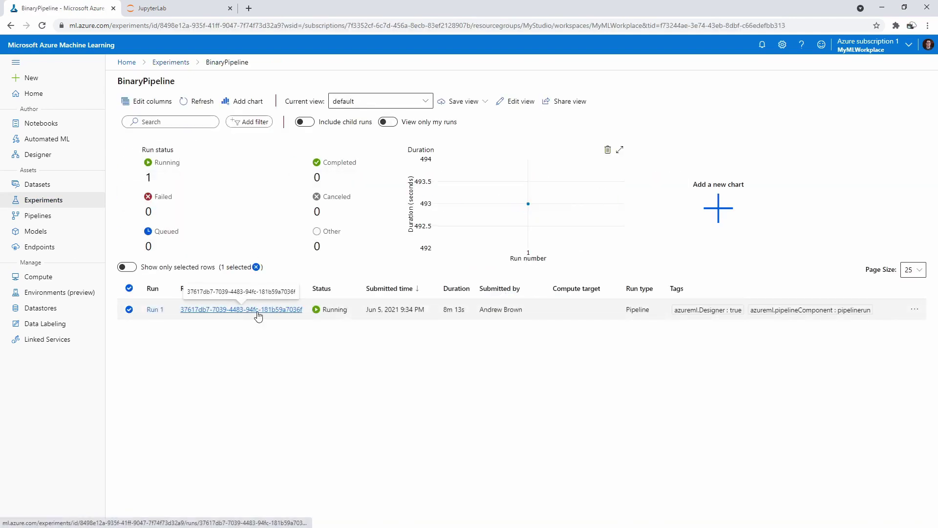
pyautogui.click(255, 311)
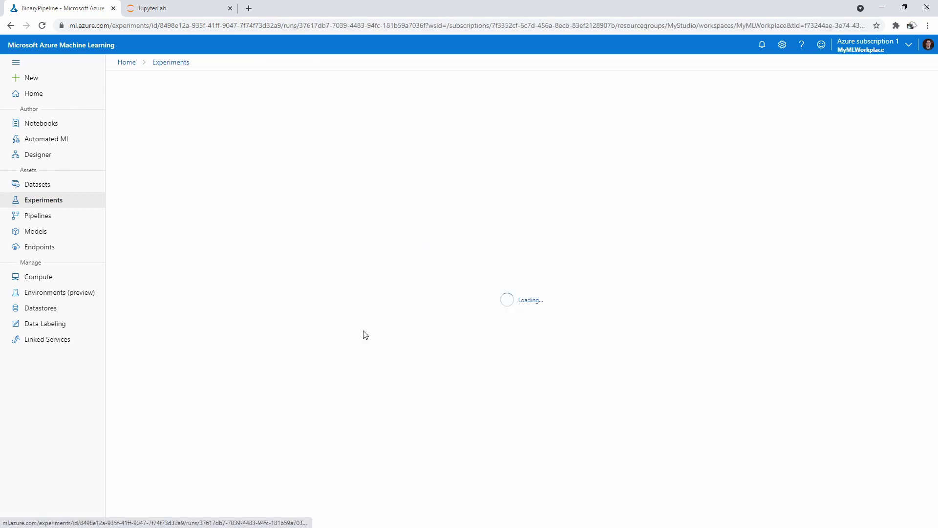
pyautogui.moveTo(532, 362); pyautogui.dragTo(578, 375)
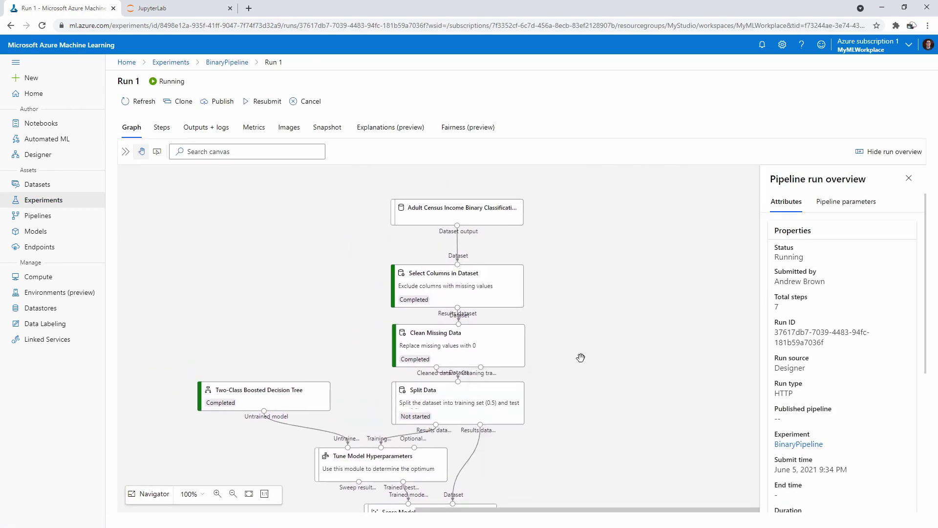
# - Monitor the module statuses in Run 1's graph with the run overview hidden, spreading out the Clean Missing Data and Split Data modules
pyautogui.scroll(-1, 508, 298)
pyautogui.scroll(-1, 587, 332)
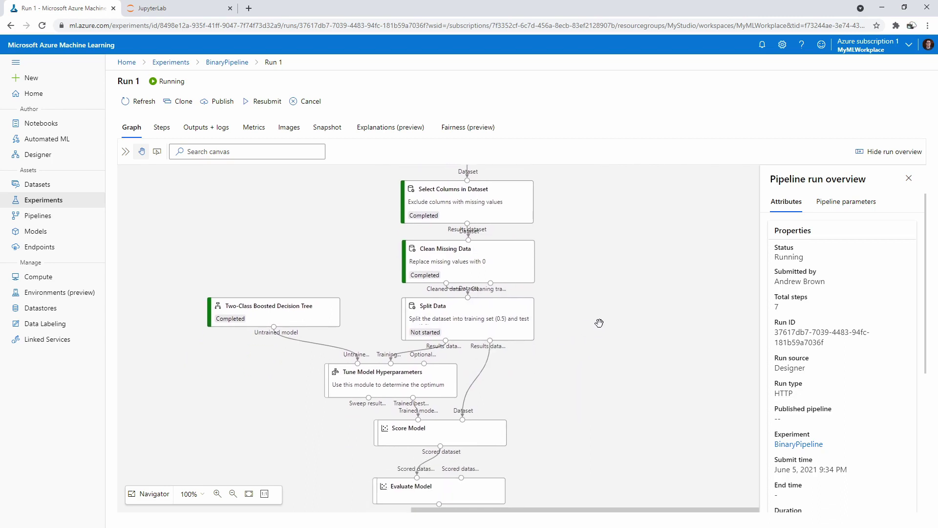
pyautogui.scroll(1, 586, 366)
pyautogui.moveTo(493, 201); pyautogui.dragTo(495, 199)
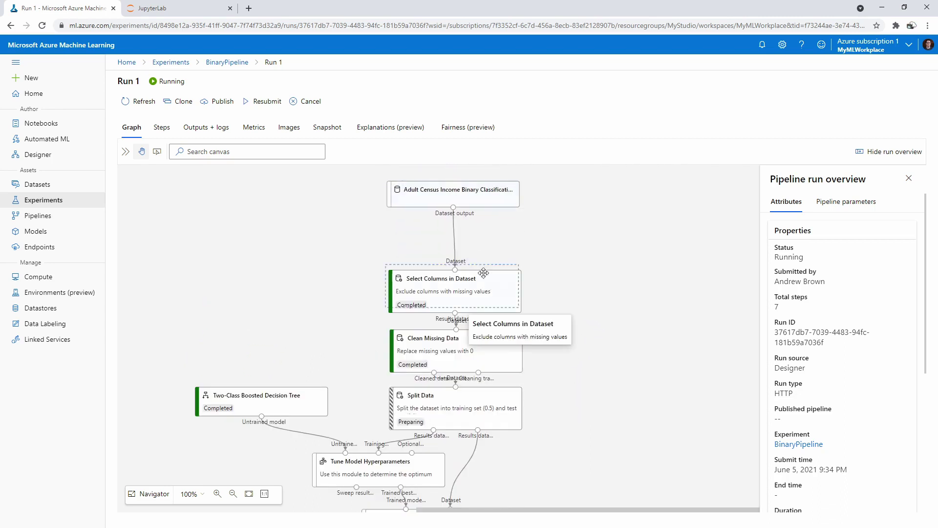
pyautogui.moveTo(483, 272); pyautogui.dragTo(474, 239)
pyautogui.moveTo(488, 339); pyautogui.dragTo(525, 313)
pyautogui.click(613, 352)
pyautogui.moveTo(316, 350); pyautogui.dragTo(312, 273)
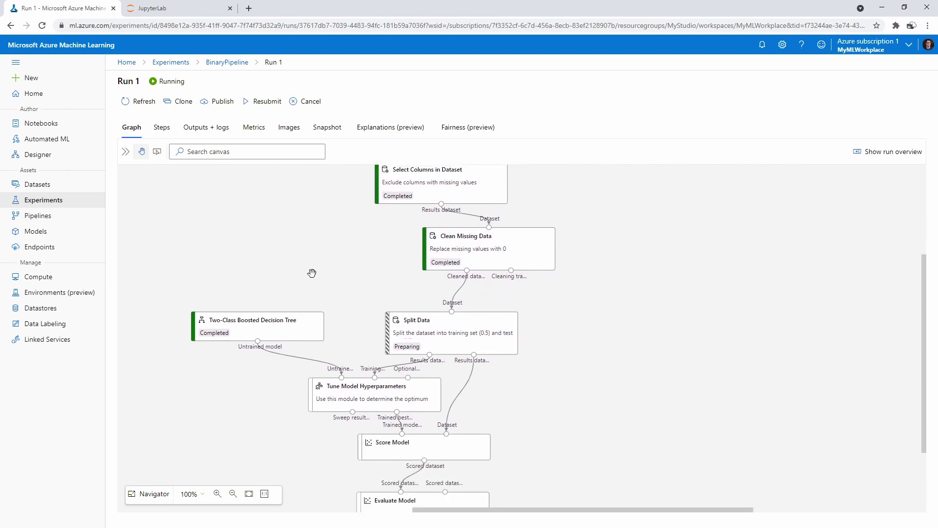
pyautogui.moveTo(612, 346); pyautogui.dragTo(581, 315)
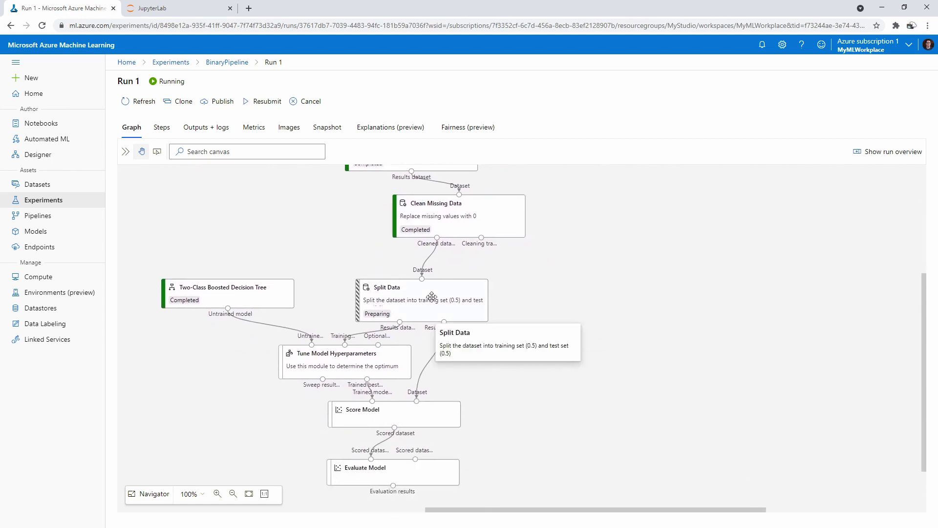
pyautogui.moveTo(431, 298); pyautogui.dragTo(496, 299)
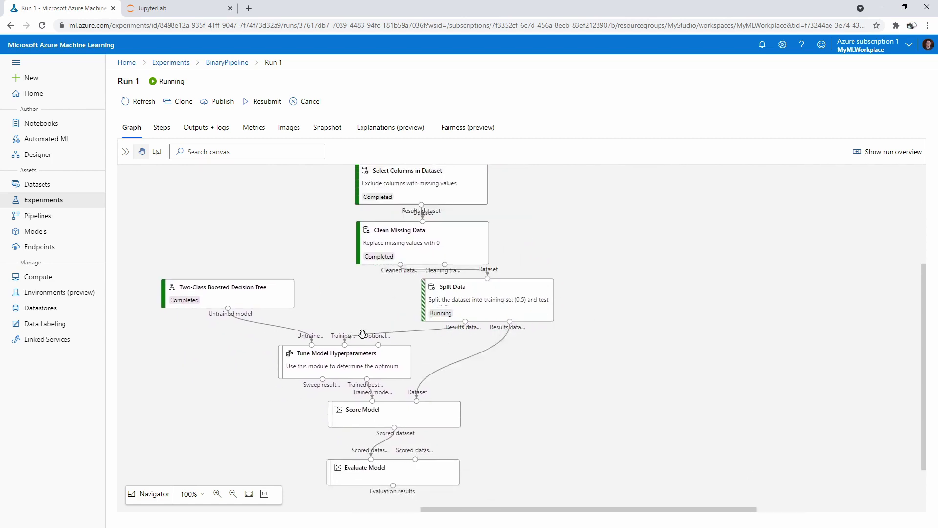
pyautogui.moveTo(539, 370); pyautogui.dragTo(593, 372)
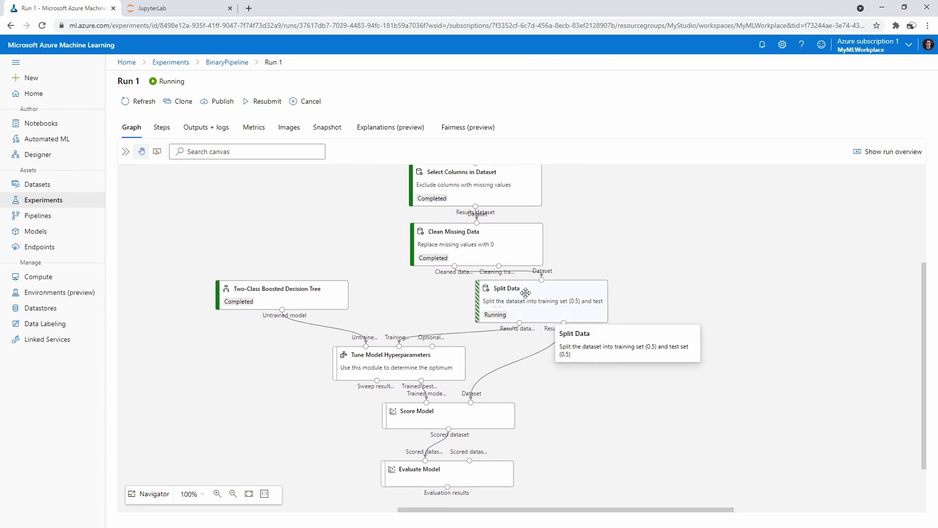
pyautogui.moveTo(572, 367); pyautogui.dragTo(540, 331)
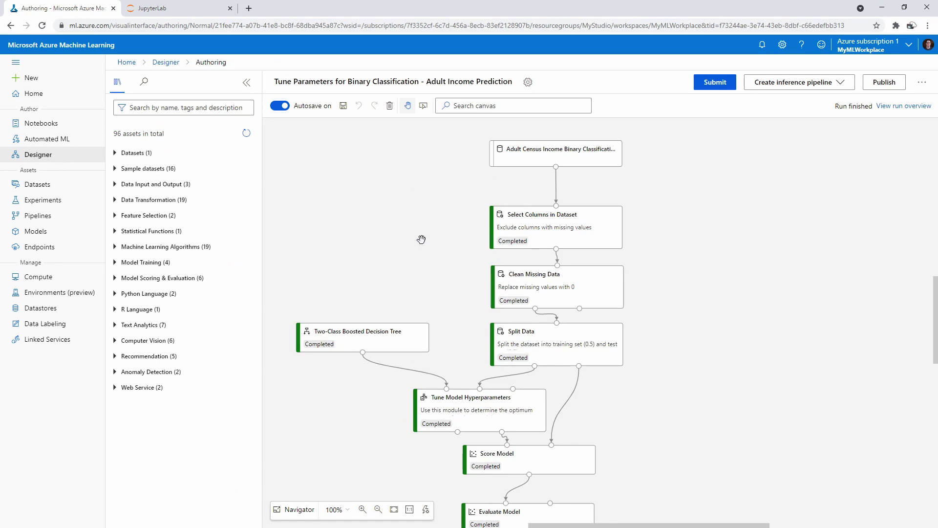
# - Open the run of the BinaryPipeline experiment from the experiments list and look over its graph
pyautogui.moveTo(421, 239); pyautogui.dragTo(413, 119)
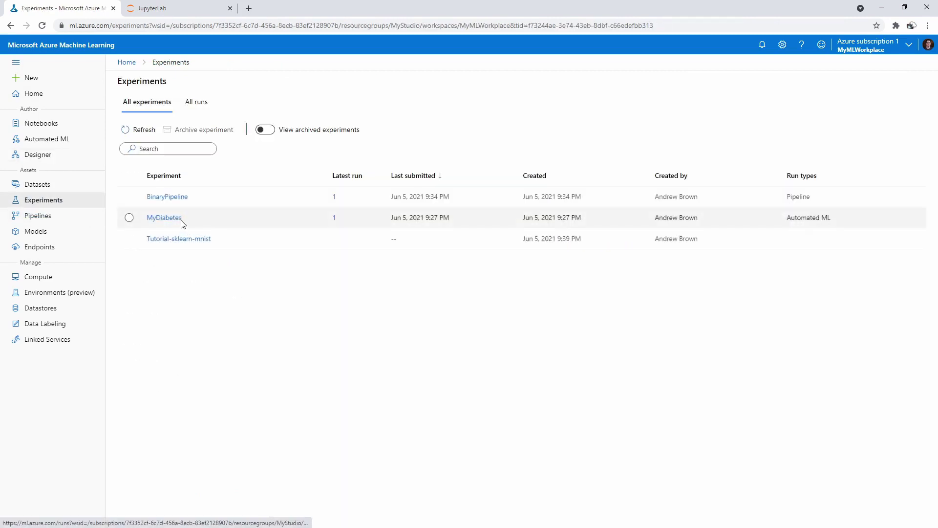
pyautogui.click(167, 196)
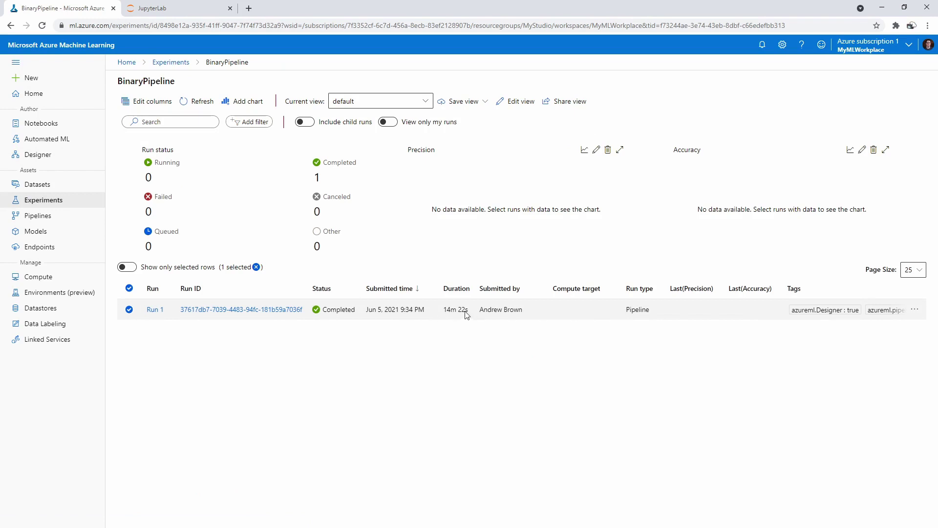
pyautogui.click(240, 309)
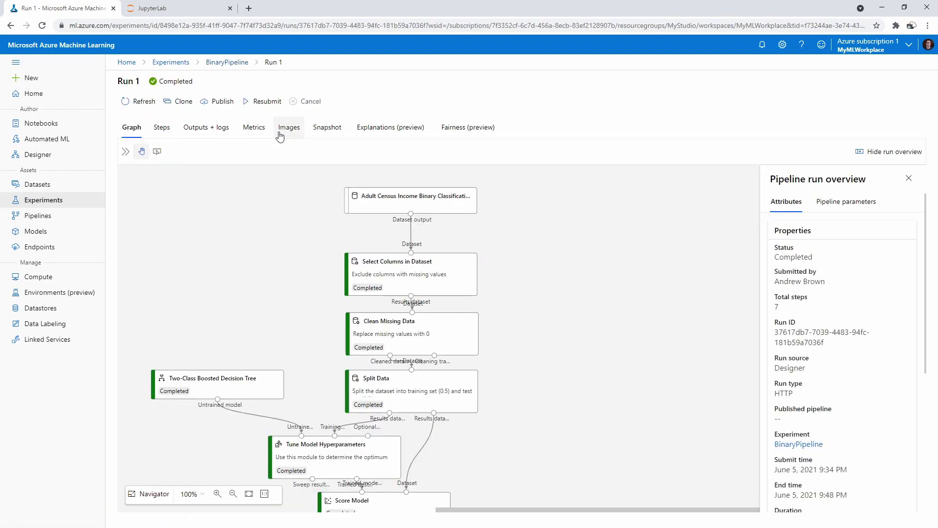
pyautogui.moveTo(273, 308); pyautogui.dragTo(358, 256)
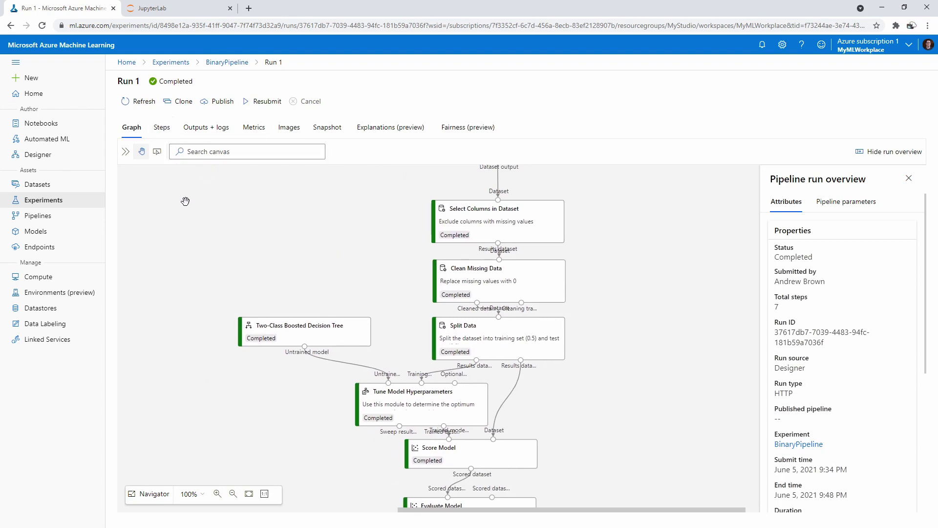
# - Review Run 1's step list, metrics, graph and run overview properties
pyautogui.click(162, 128)
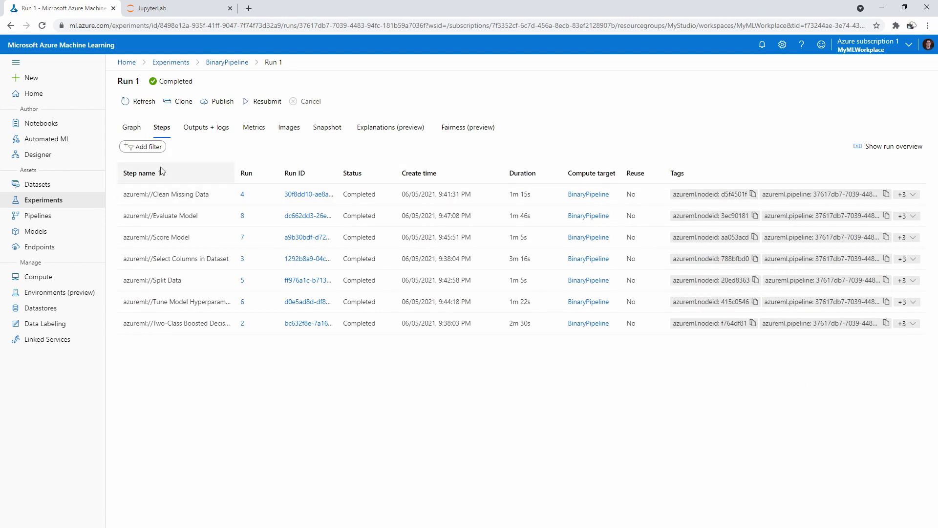
pyautogui.click(139, 131)
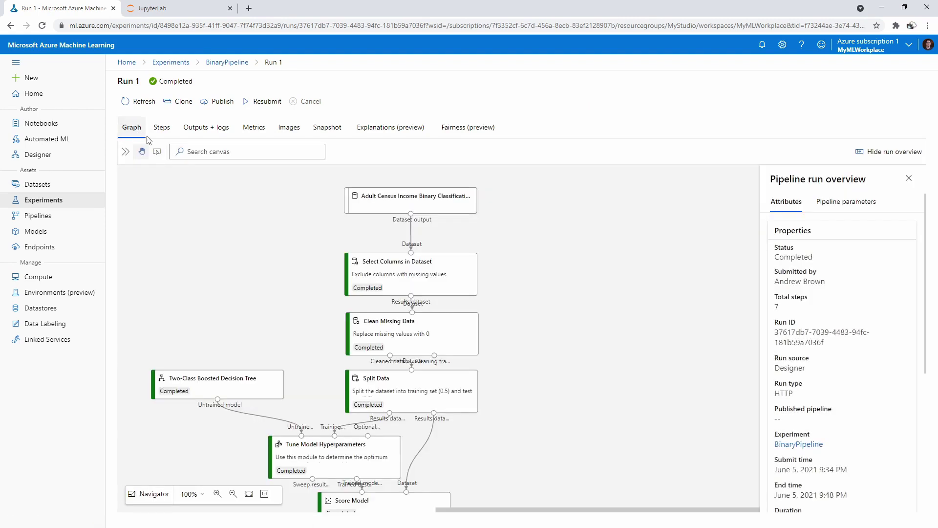
pyautogui.click(259, 132)
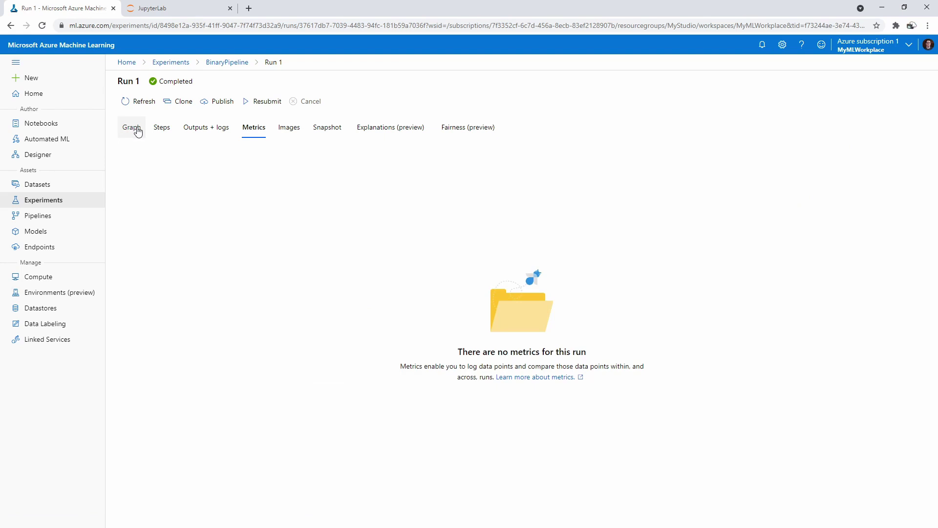
pyautogui.click(139, 131)
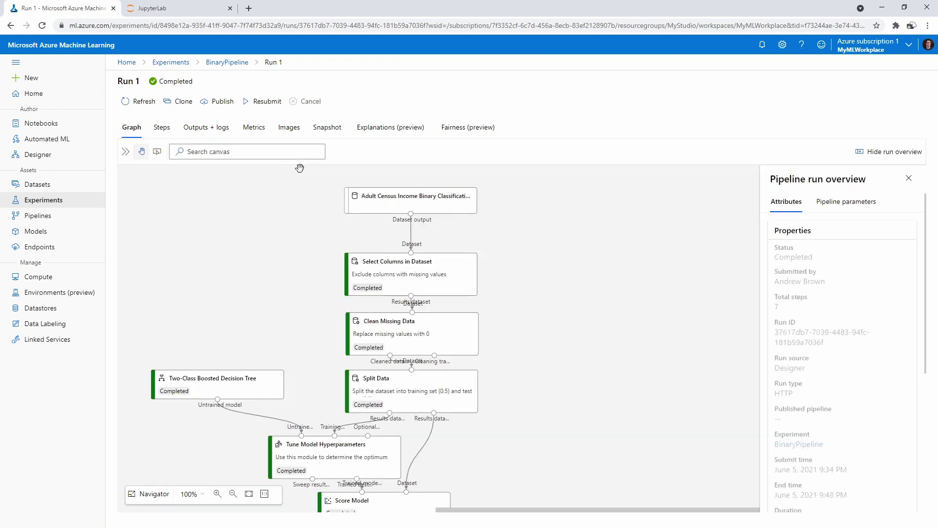
pyautogui.moveTo(610, 307); pyautogui.dragTo(682, 272)
pyautogui.scroll(-4, 851, 353)
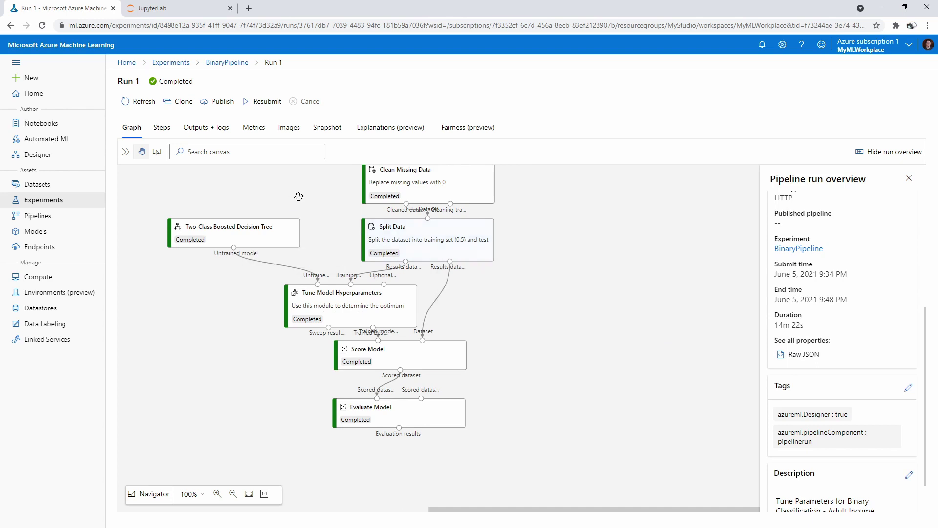
# - Reopen the Tune Parameters for Binary Classification draft in Designer and create a real-time inference pipeline from it
pyautogui.click(76, 166)
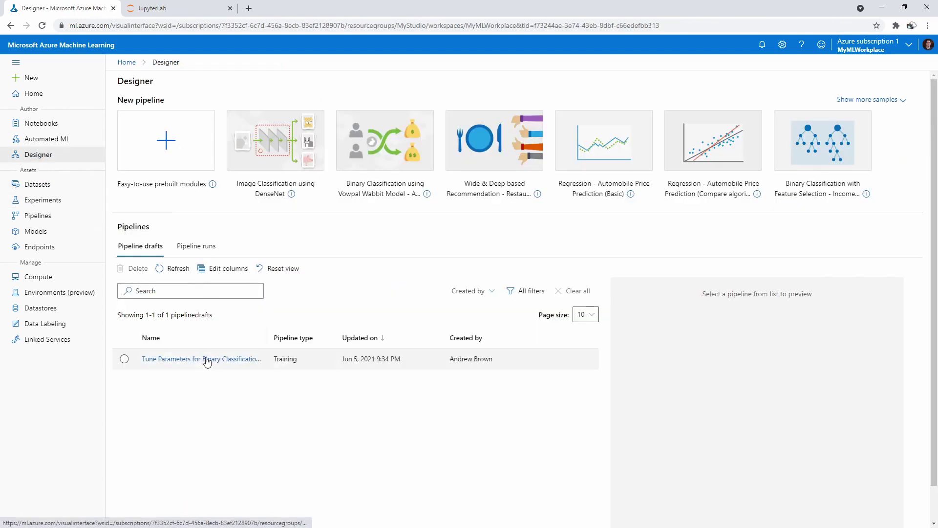
pyautogui.click(176, 359)
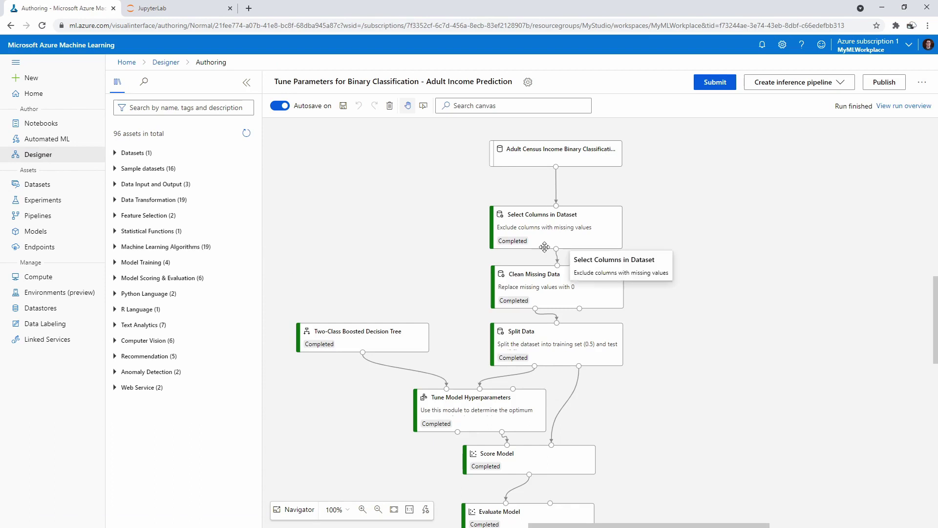
pyautogui.moveTo(741, 200); pyautogui.dragTo(686, 208)
pyautogui.click(799, 83)
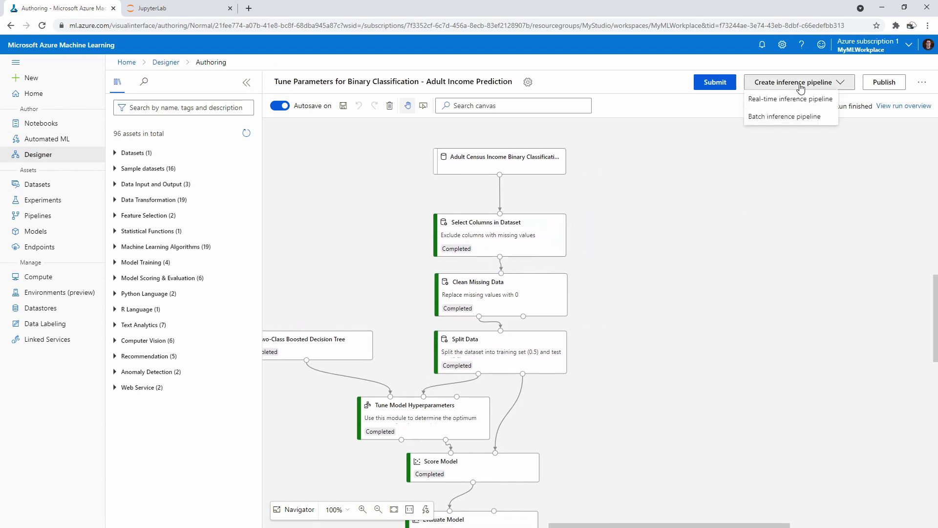
pyautogui.click(798, 84)
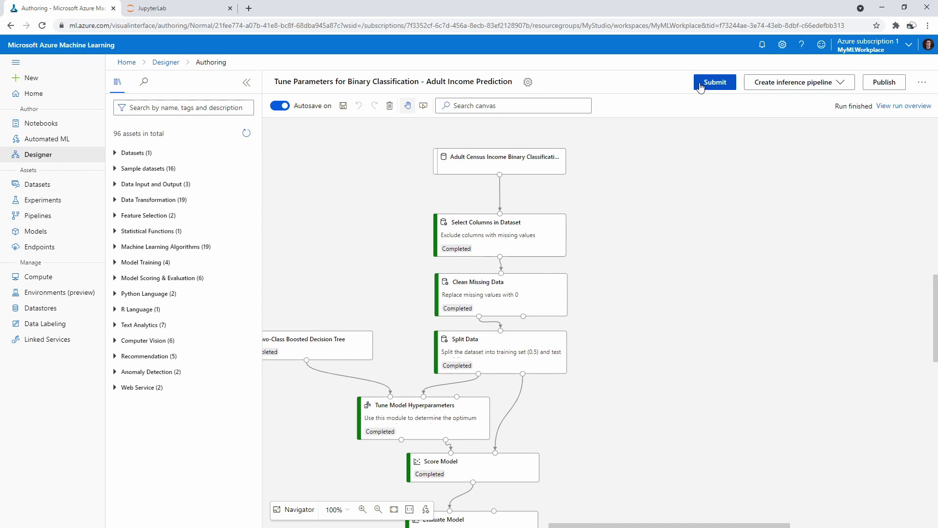
pyautogui.click(808, 84)
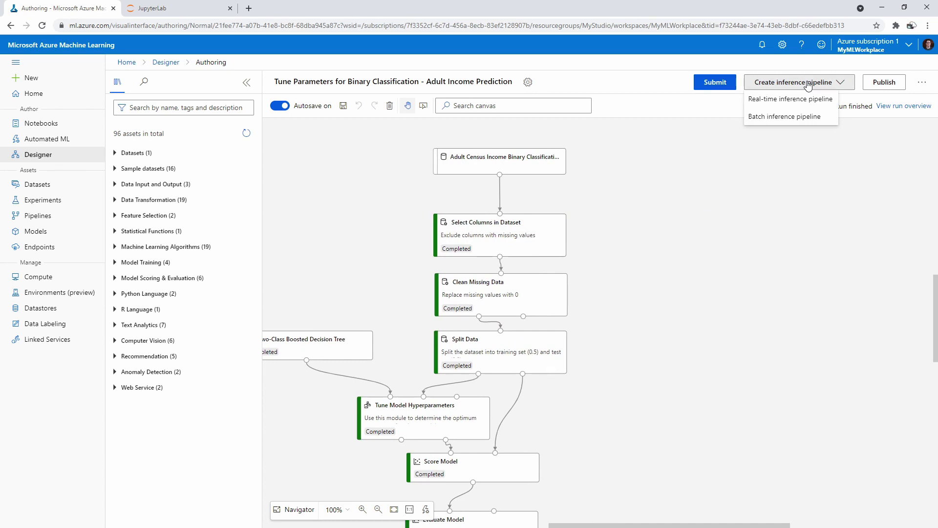
pyautogui.click(806, 102)
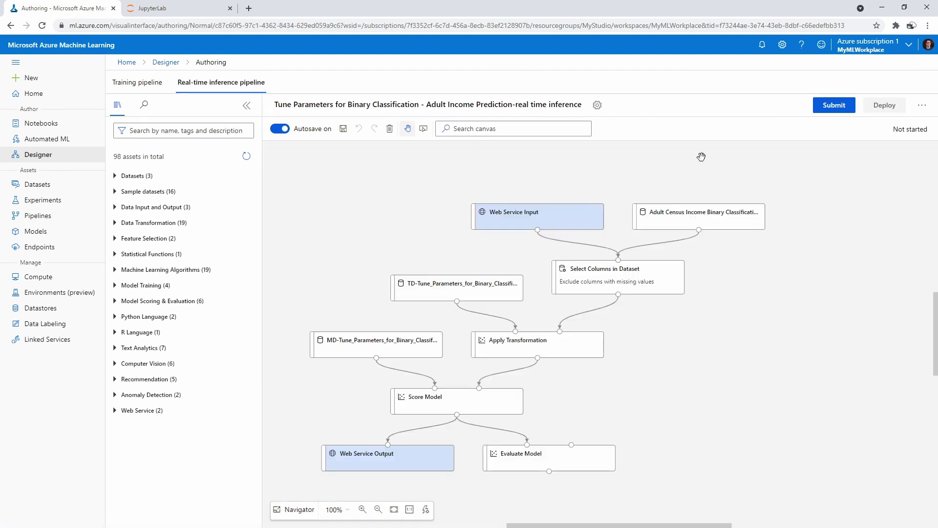
# - Look over the real-time inference pipeline's graph and inspect the settings of its Web Service Input module
pyautogui.moveTo(747, 339)
pyautogui.mouseDown()
pyautogui.moveTo(746, 320)
pyautogui.moveTo(747, 333)
pyautogui.mouseUp()
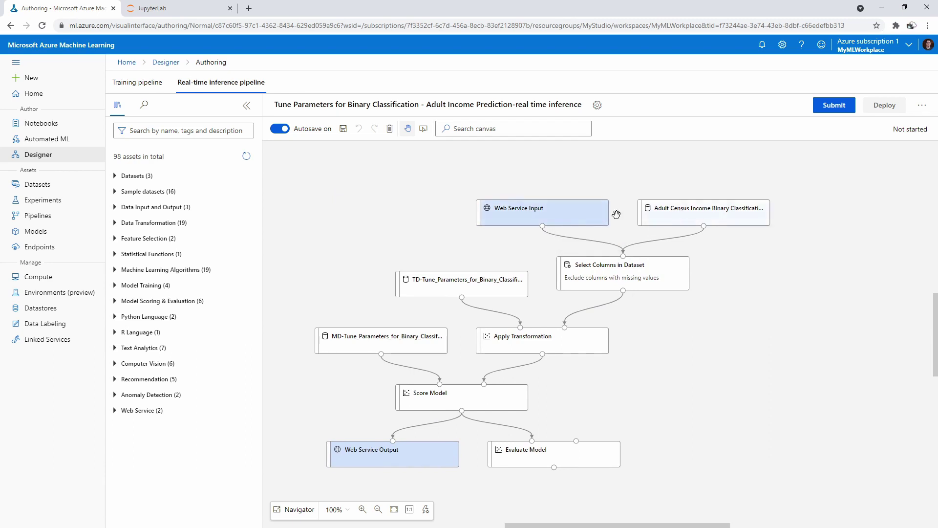
pyautogui.click(582, 213)
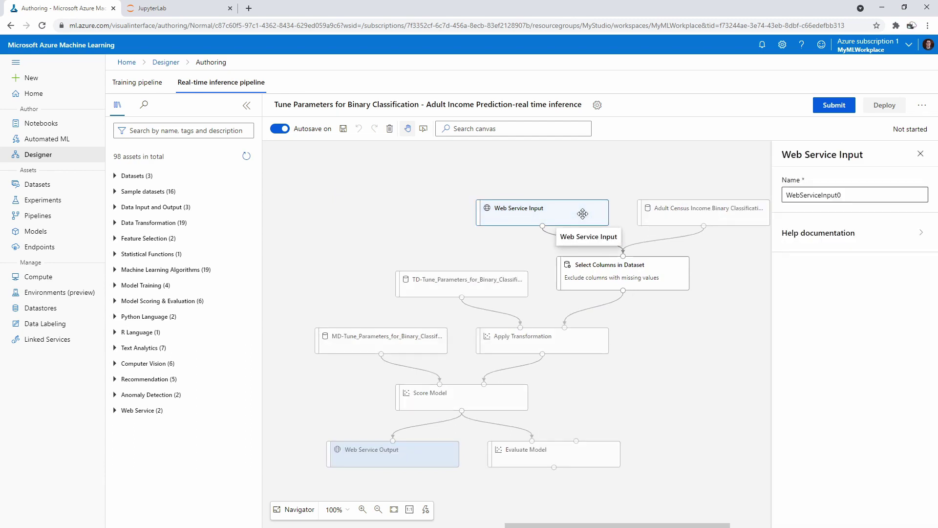
pyautogui.click(920, 153)
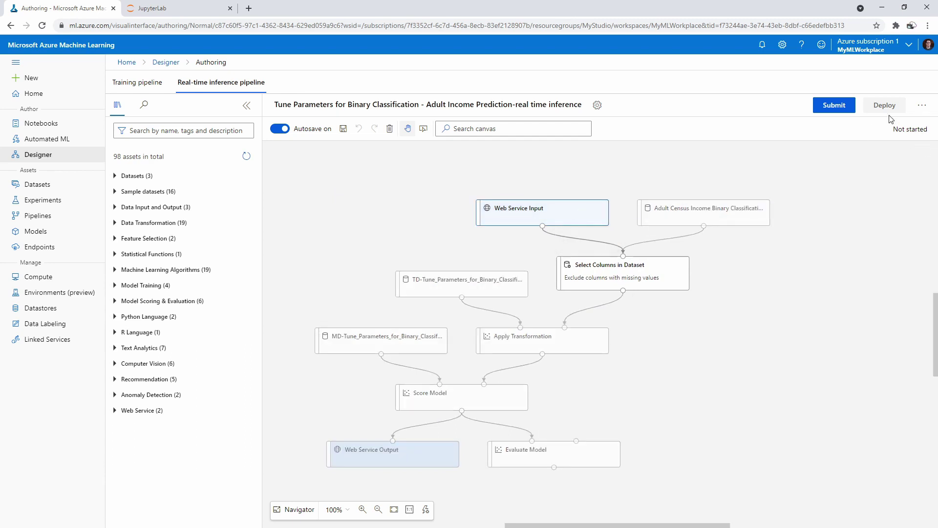
# - Submit the real-time inference pipeline as a run under the existing BinaryPipeline experiment
pyautogui.click(839, 105)
pyautogui.click(464, 233)
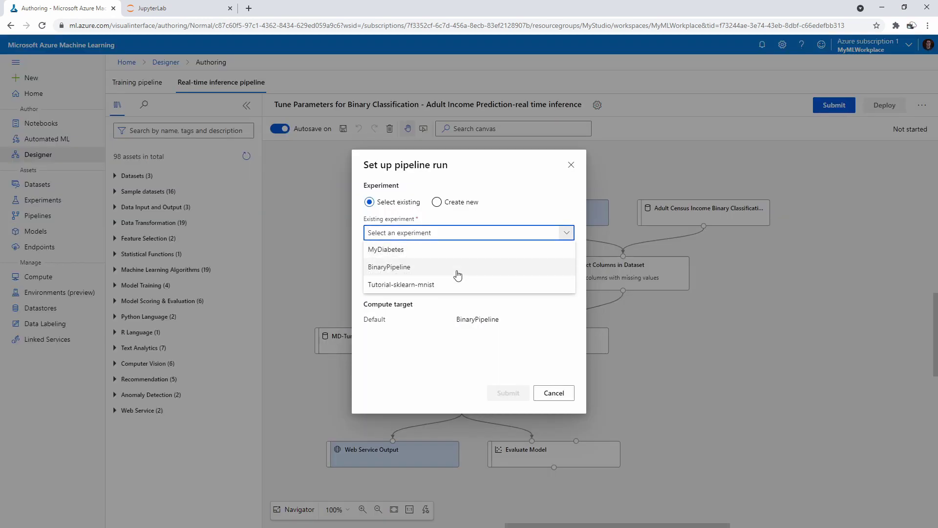
pyautogui.click(457, 268)
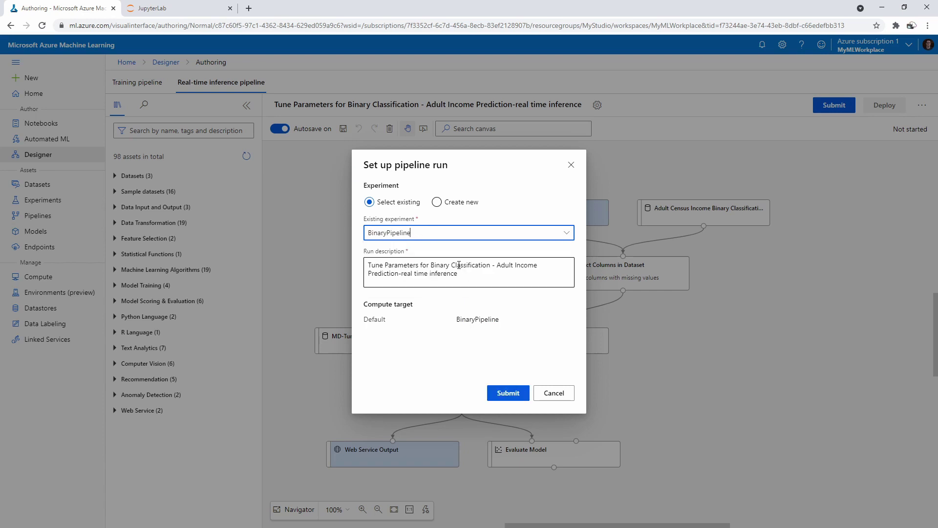
pyautogui.click(504, 391)
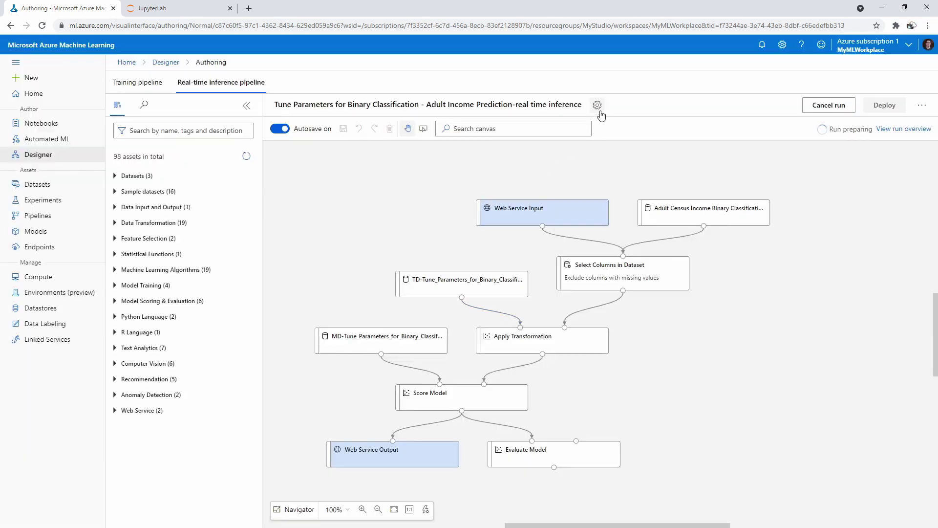
# - Check the inference pipeline's default compute target in its settings and monitor the module statuses of its run
pyautogui.click(597, 106)
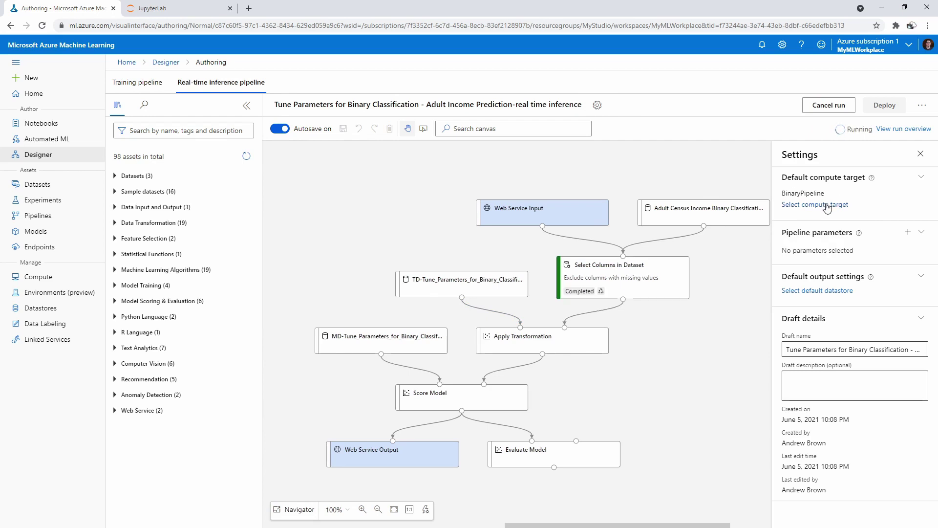
pyautogui.click(919, 154)
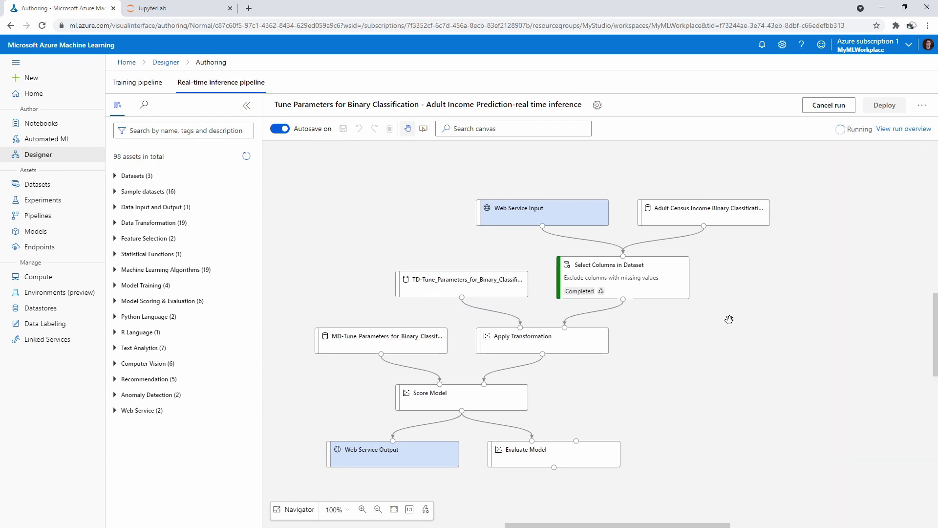
pyautogui.moveTo(686, 342)
pyautogui.mouseDown()
pyautogui.moveTo(702, 341)
pyautogui.moveTo(685, 335)
pyautogui.mouseUp()
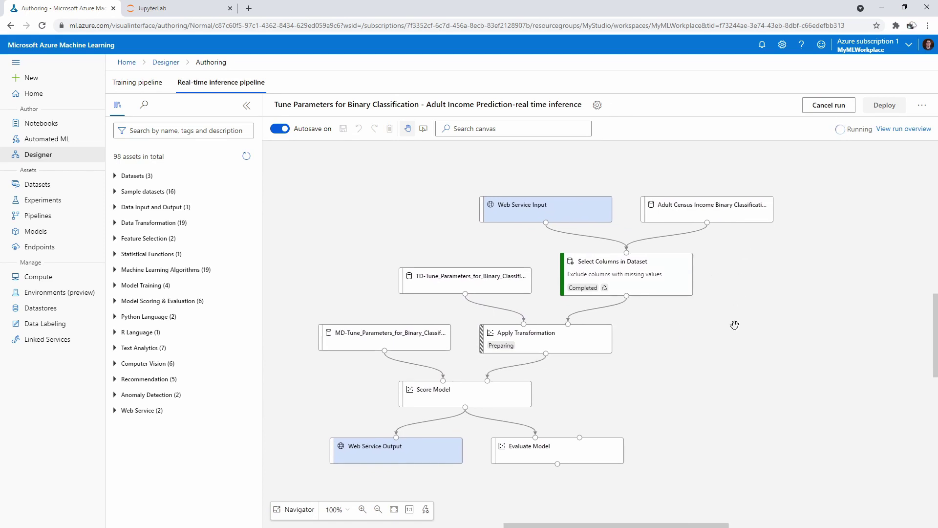
pyautogui.scroll(-1, 675, 325)
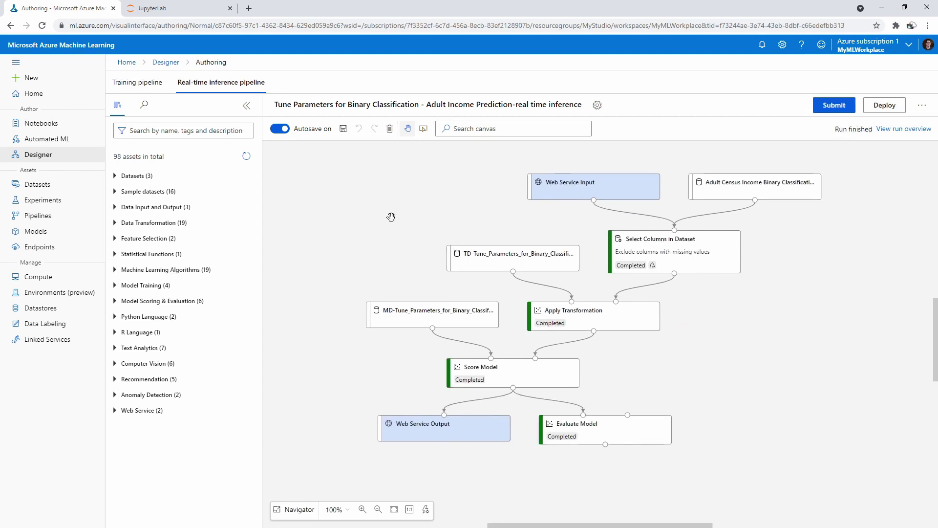
# - Examine the inference pipeline's graph after its run and inspect the settings of the Web Service Output module
pyautogui.moveTo(436, 220); pyautogui.dragTo(395, 218)
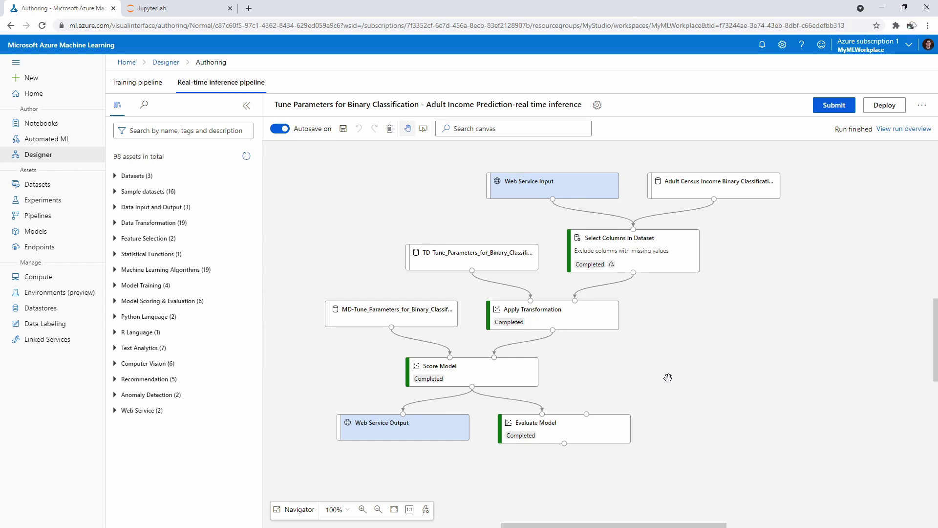
pyautogui.scroll(-1, 668, 379)
pyautogui.click(431, 394)
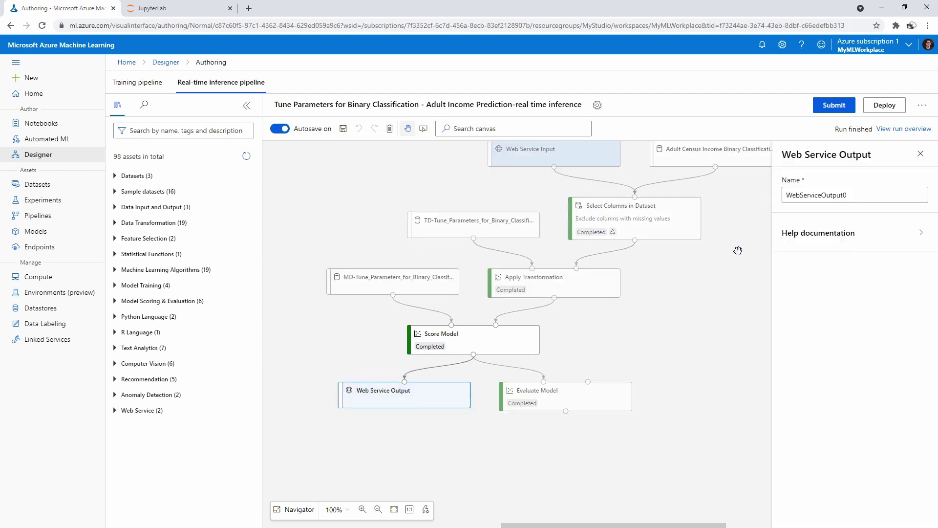
pyautogui.moveTo(726, 260); pyautogui.dragTo(717, 292)
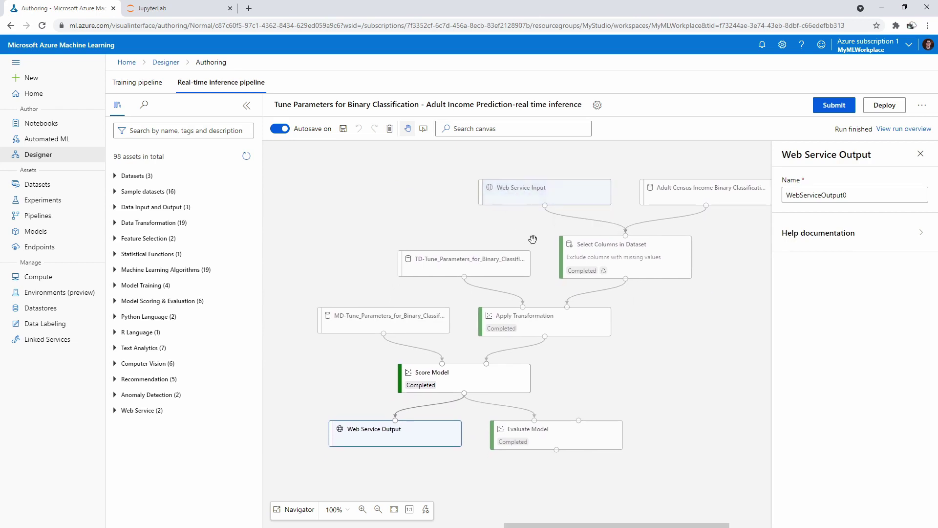
# - Close the Web Service Output settings and start setting up a deployment of the real-time inference pipeline
pyautogui.moveTo(768, 252); pyautogui.dragTo(757, 260)
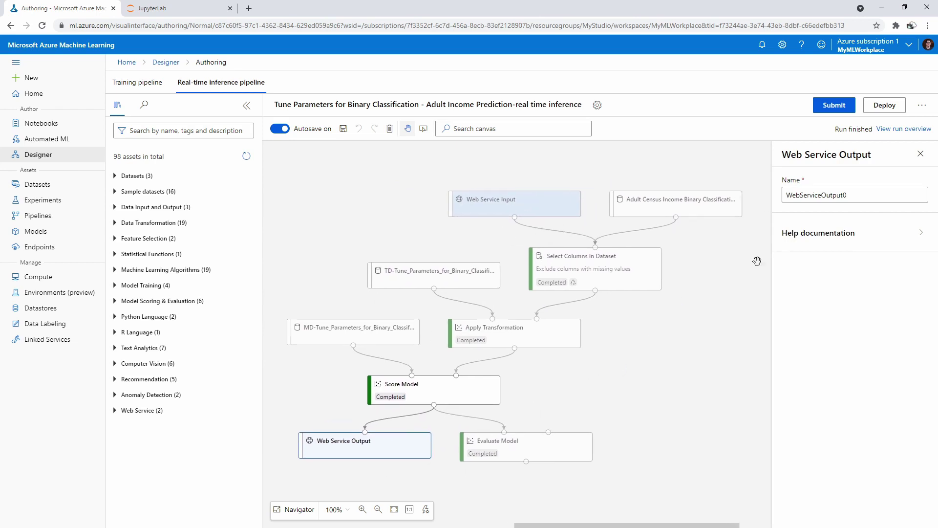
pyautogui.click(920, 153)
pyautogui.moveTo(805, 278); pyautogui.dragTo(808, 254)
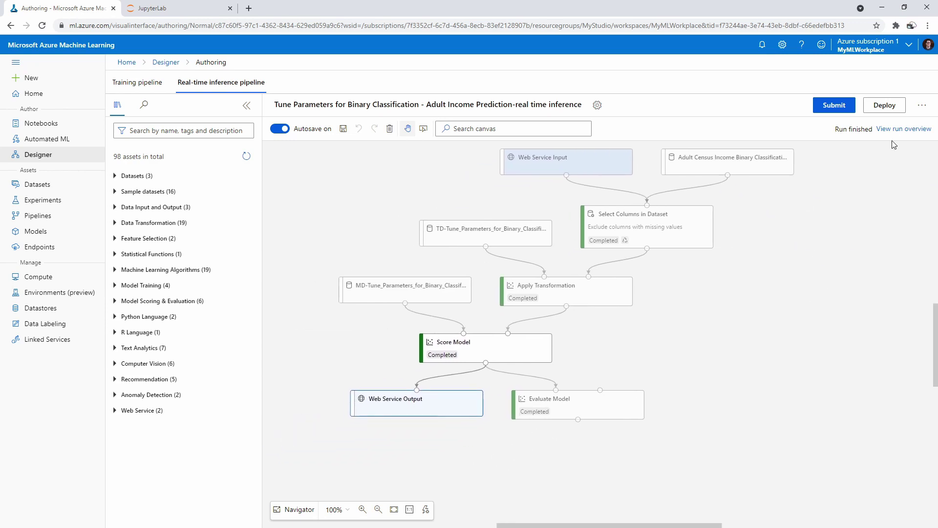
pyautogui.click(884, 105)
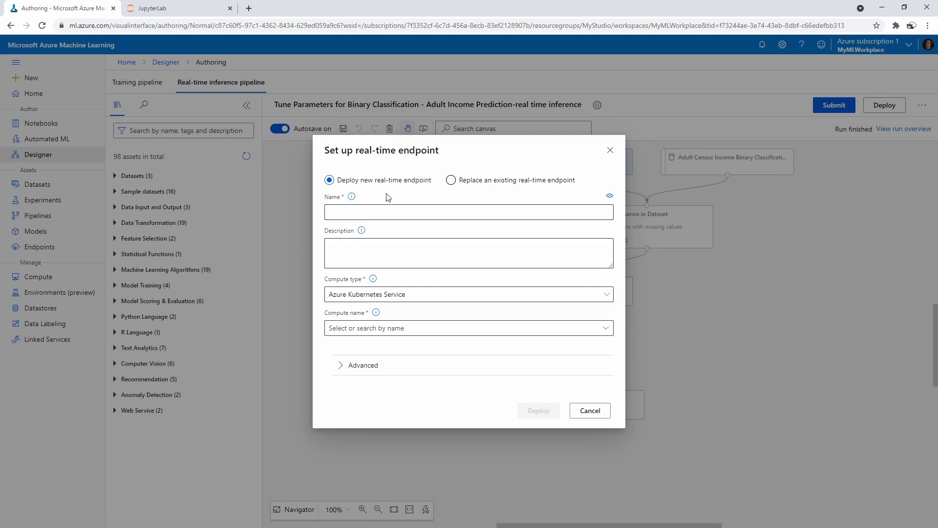
# - Name the new real-time endpoint binarypipeline, all in lowercase, and leave its description empty
pyautogui.click(508, 185)
pyautogui.click(445, 211)
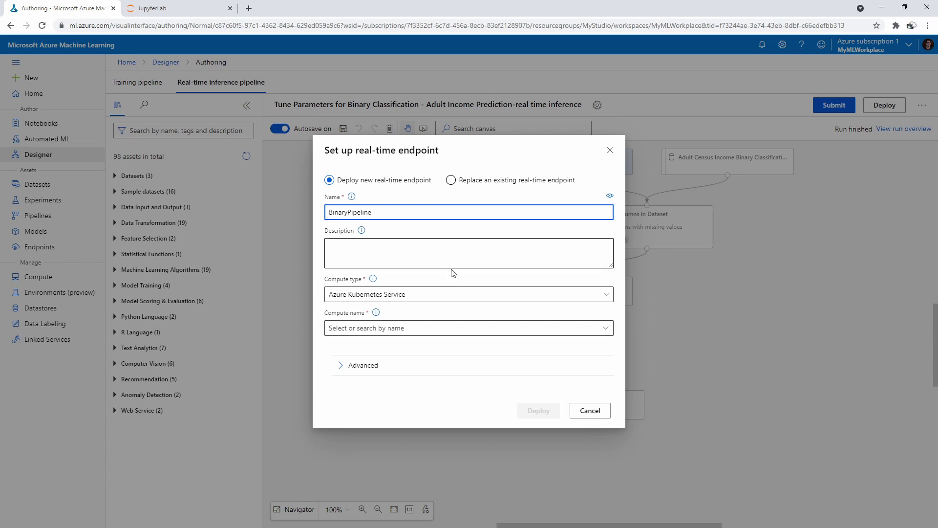
pyautogui.click(458, 294)
pyautogui.moveTo(396, 213); pyautogui.dragTo(263, 209)
pyautogui.write('p')
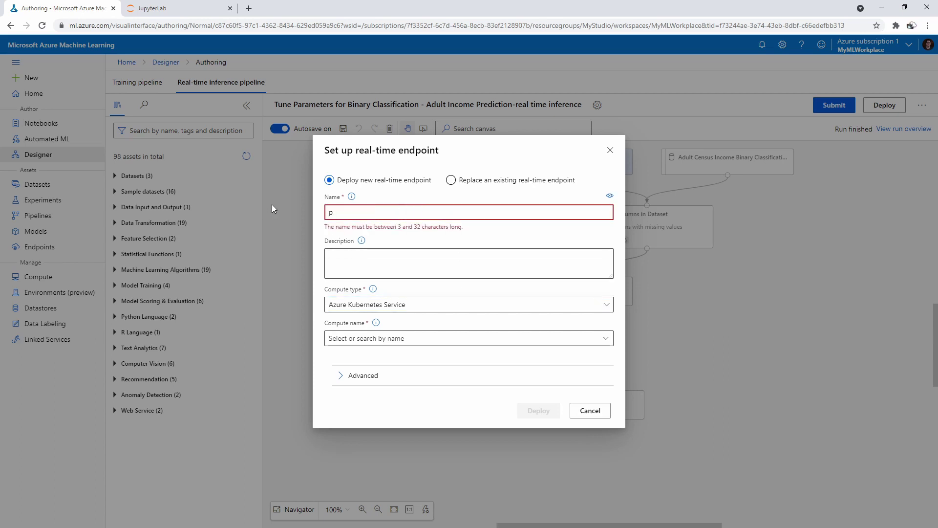
pyautogui.press('BackSpace')
pyautogui.write('binarypipeline')
pyautogui.press('Tab')
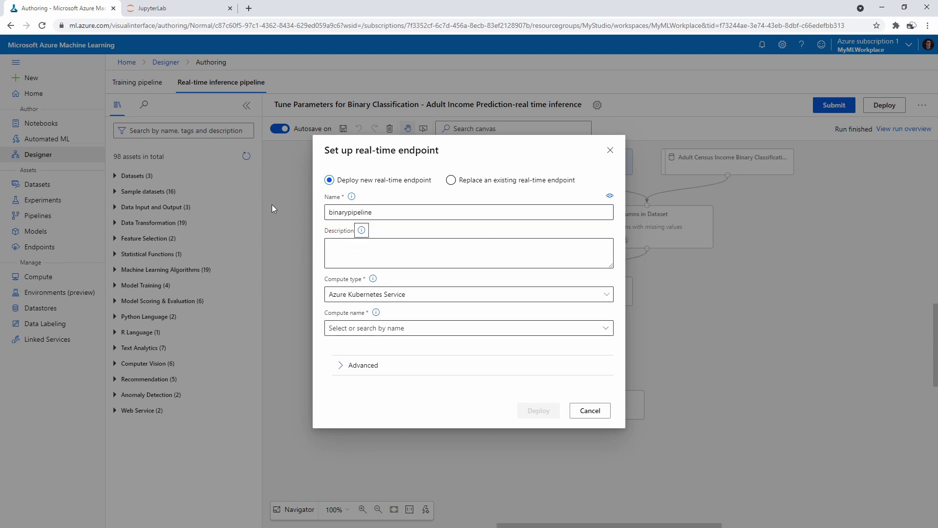
pyautogui.press('Tab')
# - Compare the Azure Container Instance and Azure Kubernetes Service compute types and examine the advanced Kubernetes deployment settings
pyautogui.click(415, 294)
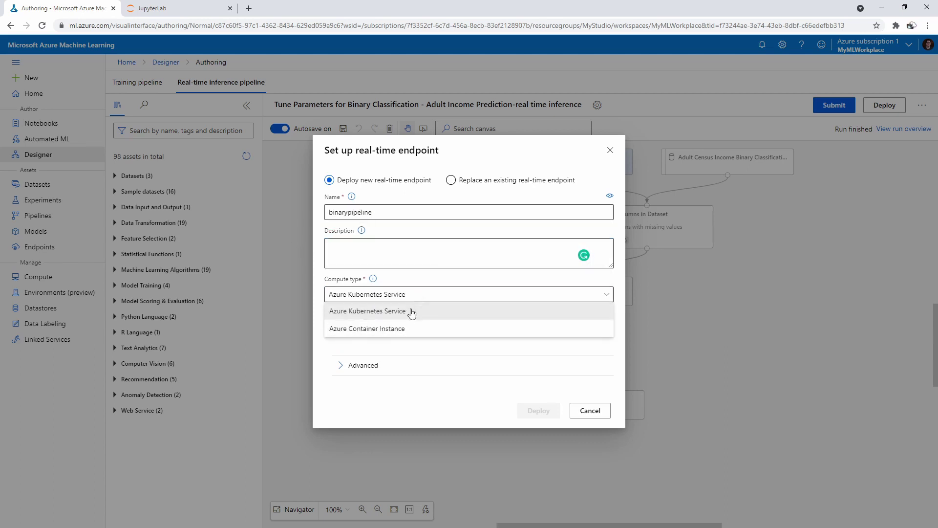
pyautogui.click(402, 328)
pyautogui.click(387, 300)
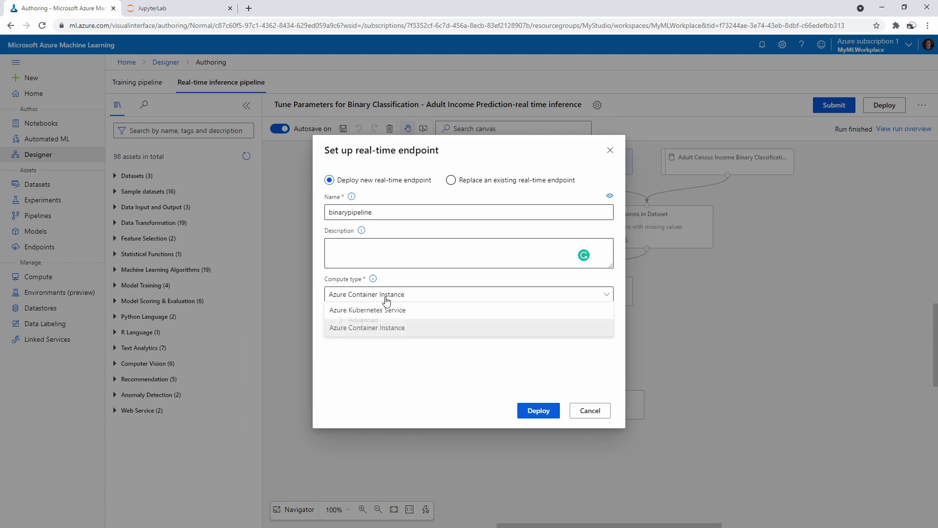
pyautogui.click(394, 310)
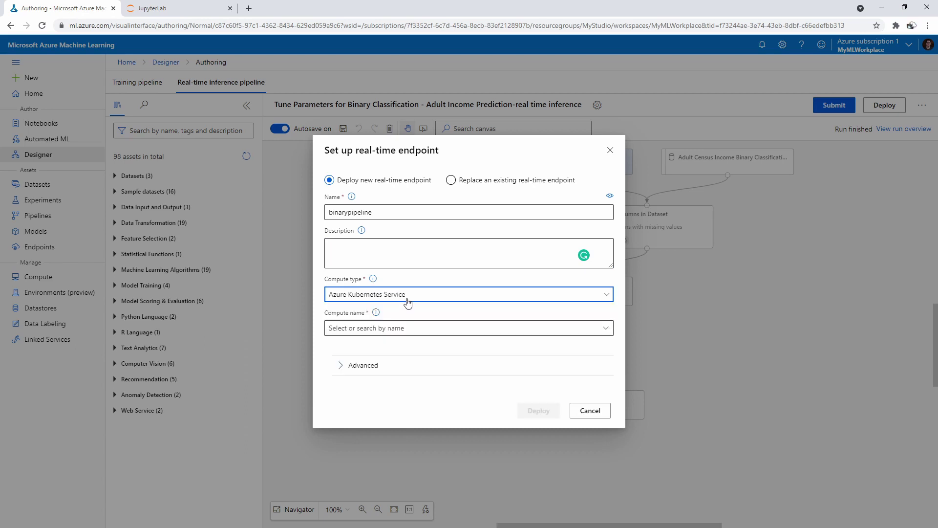
pyautogui.click(376, 361)
pyautogui.scroll(-4, 385, 329)
pyautogui.scroll(1, 405, 322)
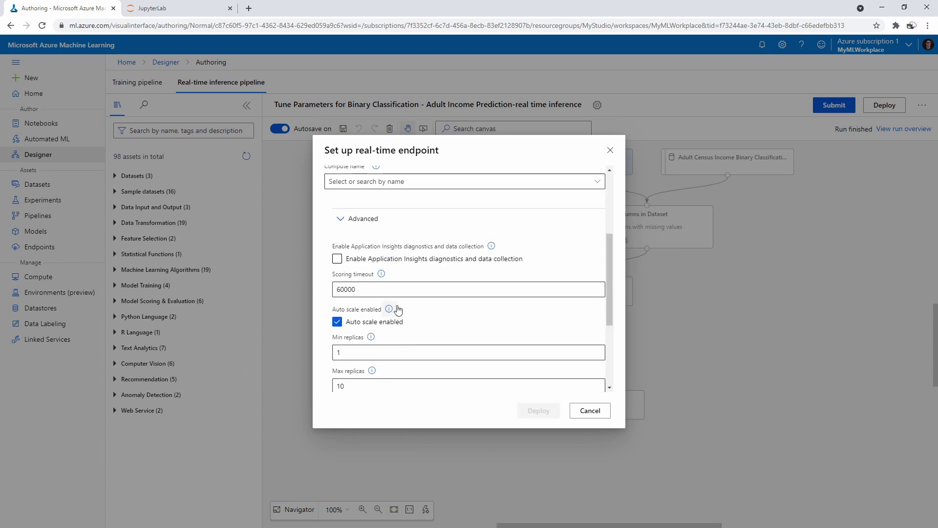
pyautogui.scroll(2, 397, 310)
# - Set the endpoint's compute type to Azure Container Instance, keep its default advanced settings, and deploy it
pyautogui.click(391, 246)
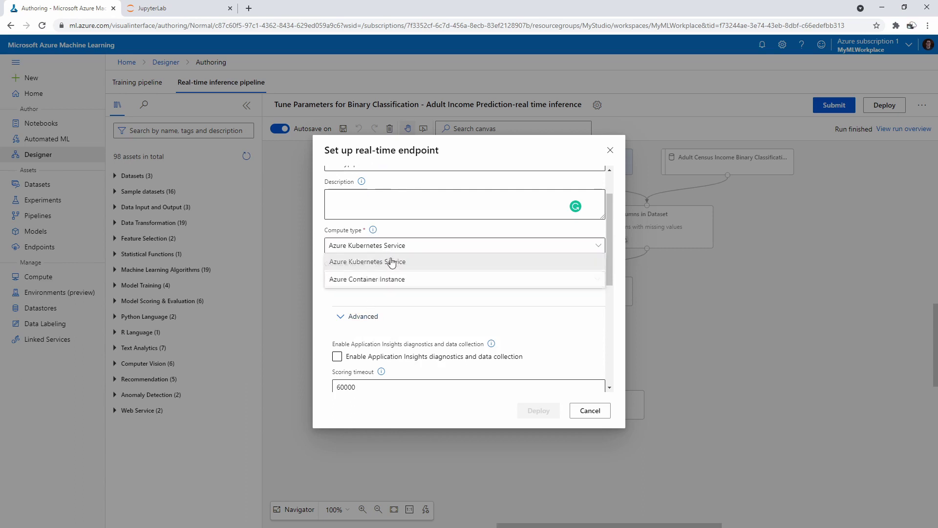
pyautogui.click(391, 279)
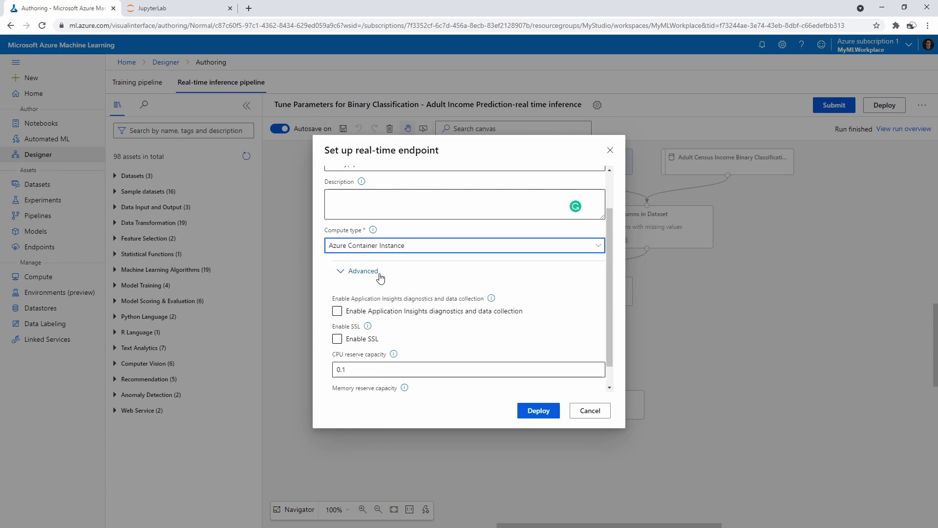
pyautogui.scroll(-1, 380, 278)
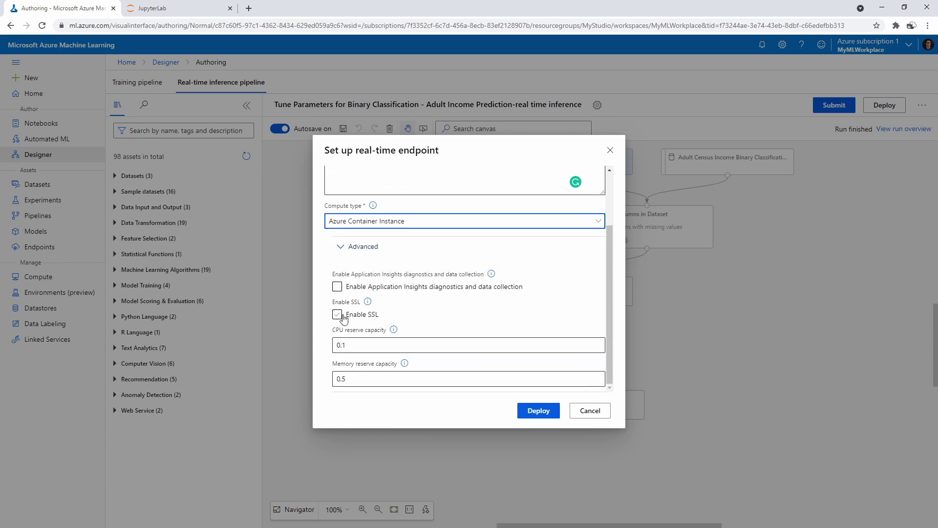
pyautogui.scroll(3, 398, 379)
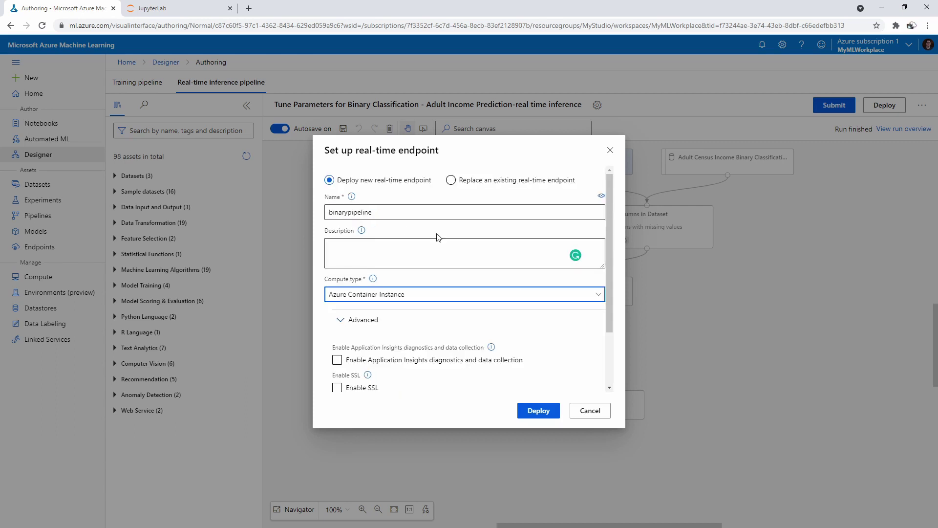
pyautogui.scroll(-3, 412, 347)
pyautogui.click(538, 410)
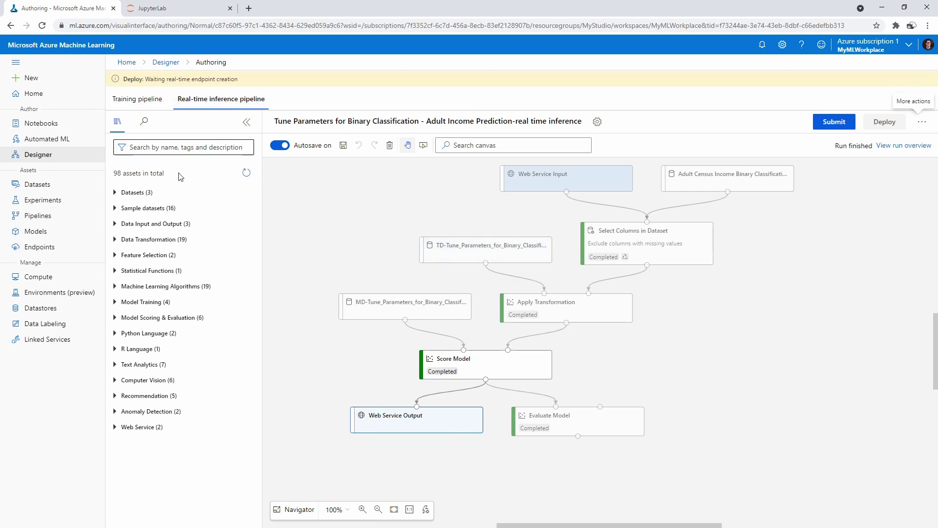
# - Look at the workspace's inference clusters and read the description of deploying models to Azure Kubernetes Service
pyautogui.click(48, 279)
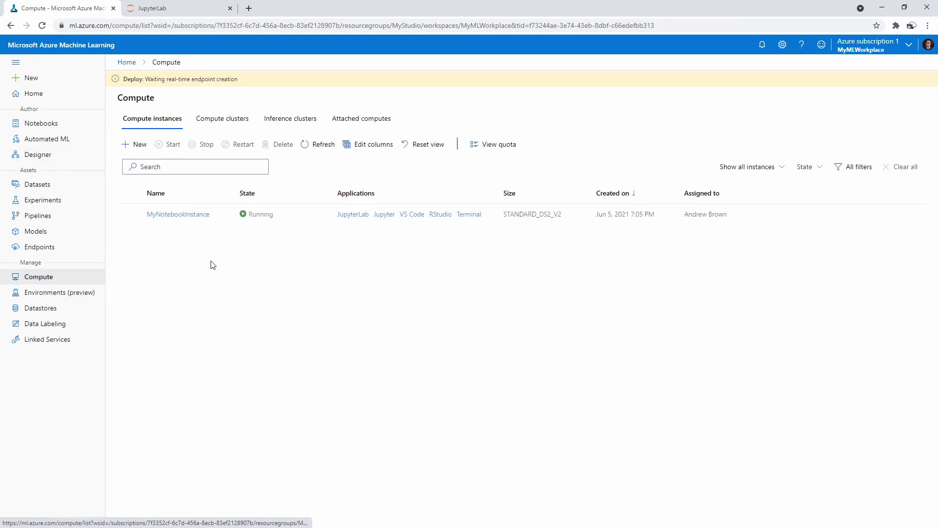
pyautogui.click(293, 121)
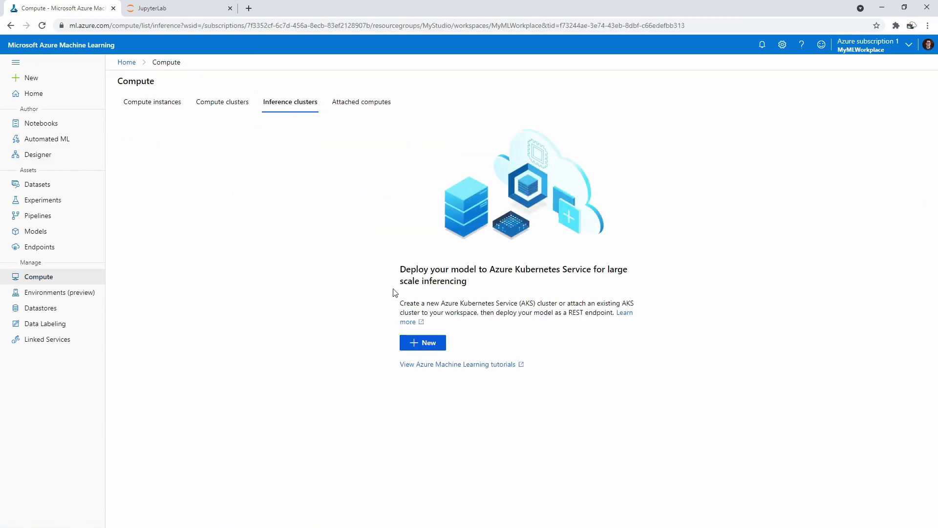
pyautogui.moveTo(467, 304); pyautogui.dragTo(545, 319)
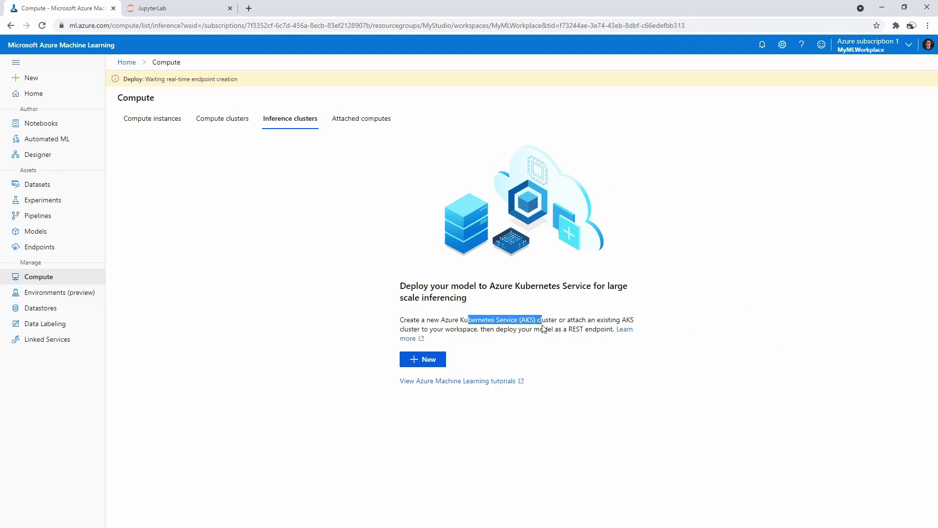
pyautogui.click(343, 233)
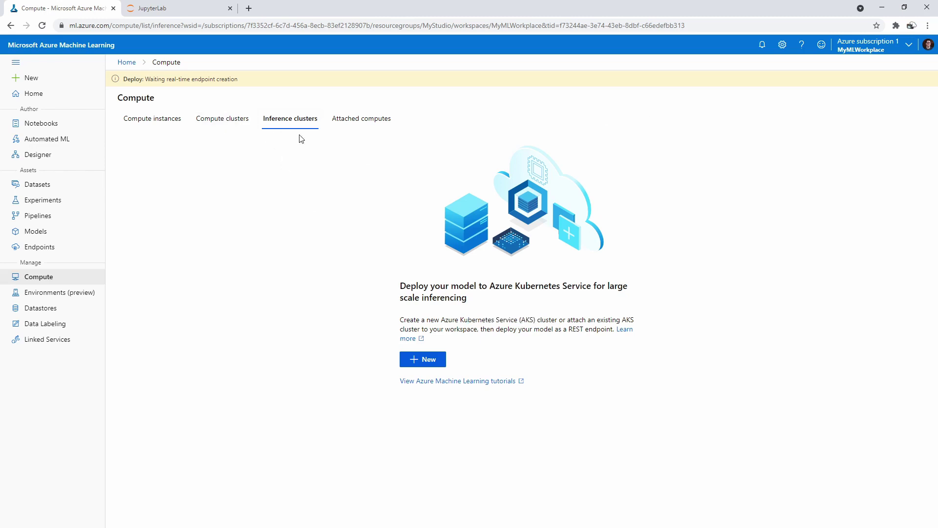
# - Delete the BinaryPipeline compute cluster and check the workspace's compute instances and clusters
pyautogui.click(245, 119)
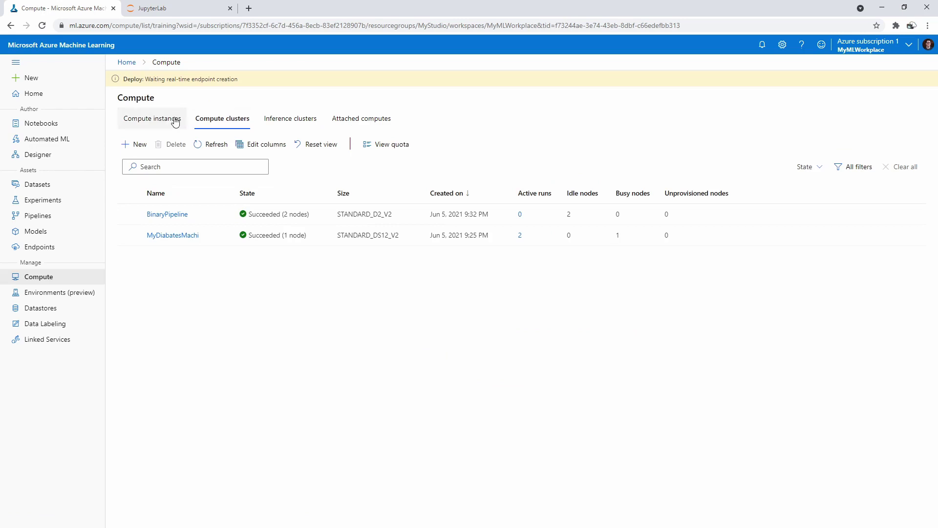
pyautogui.click(130, 215)
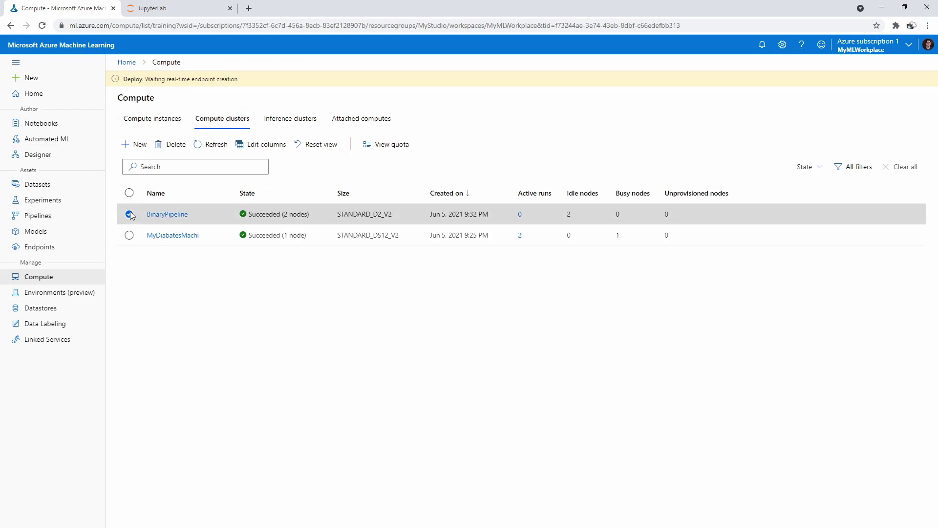
pyautogui.click(173, 146)
pyautogui.click(509, 322)
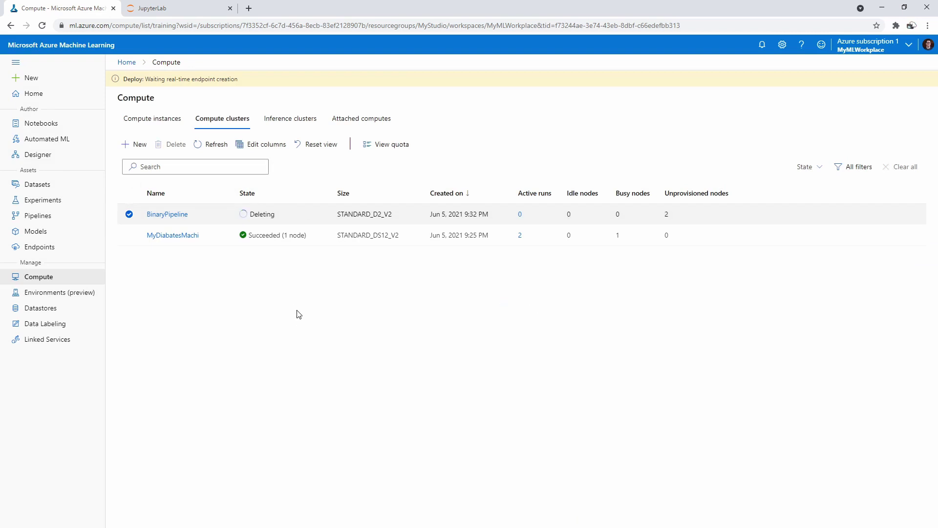
pyautogui.click(166, 121)
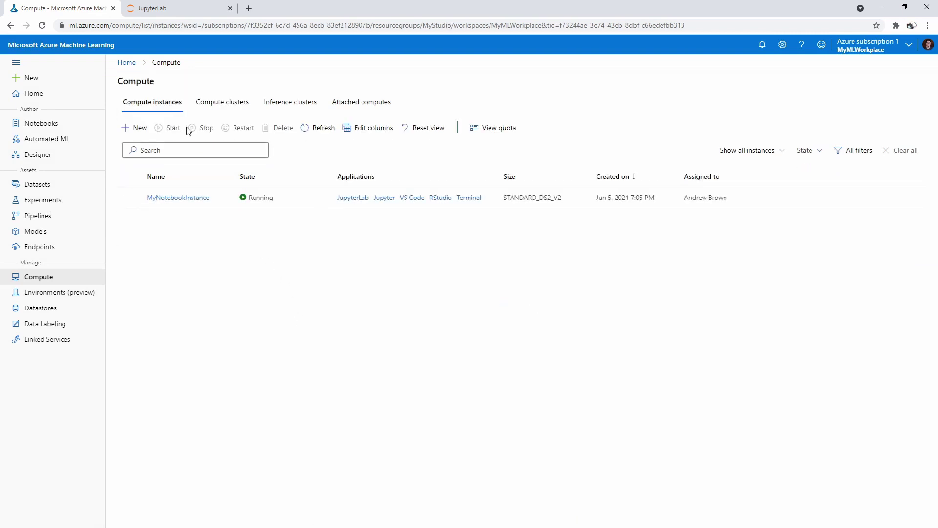
pyautogui.click(207, 103)
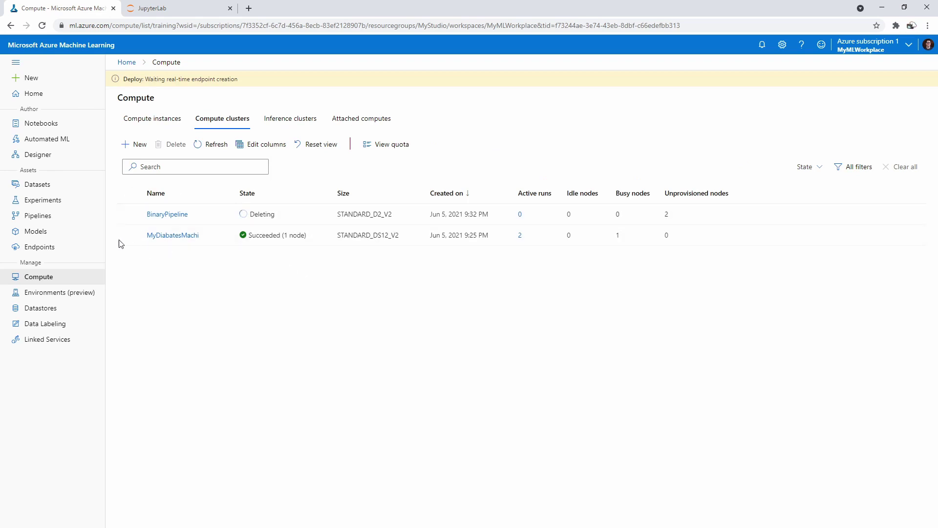
# - Check the list of pipeline runs and reopen the real-time inference pipeline draft in Designer
pyautogui.click(51, 216)
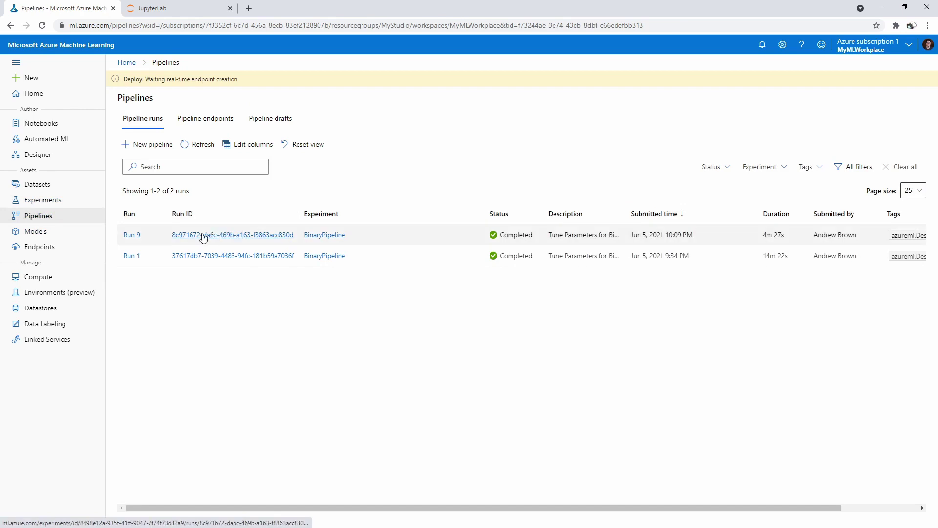
pyautogui.click(39, 154)
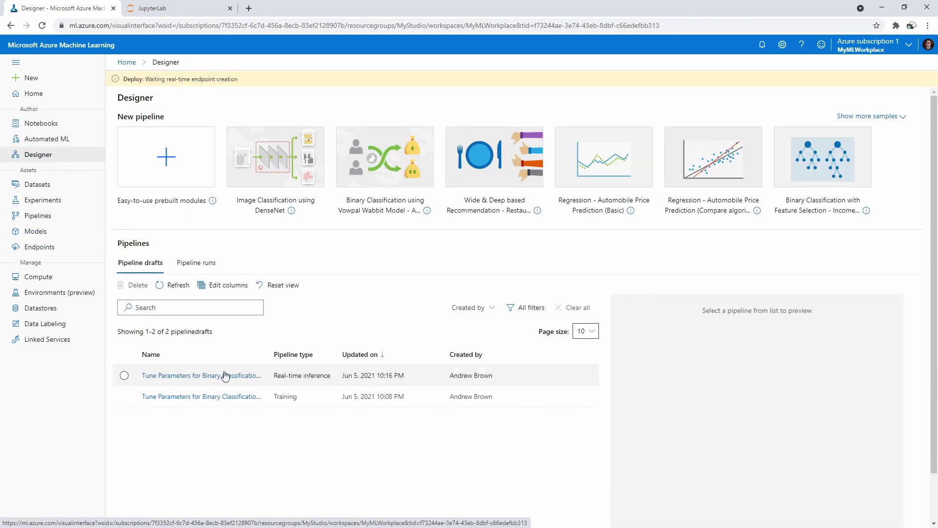
pyautogui.click(210, 375)
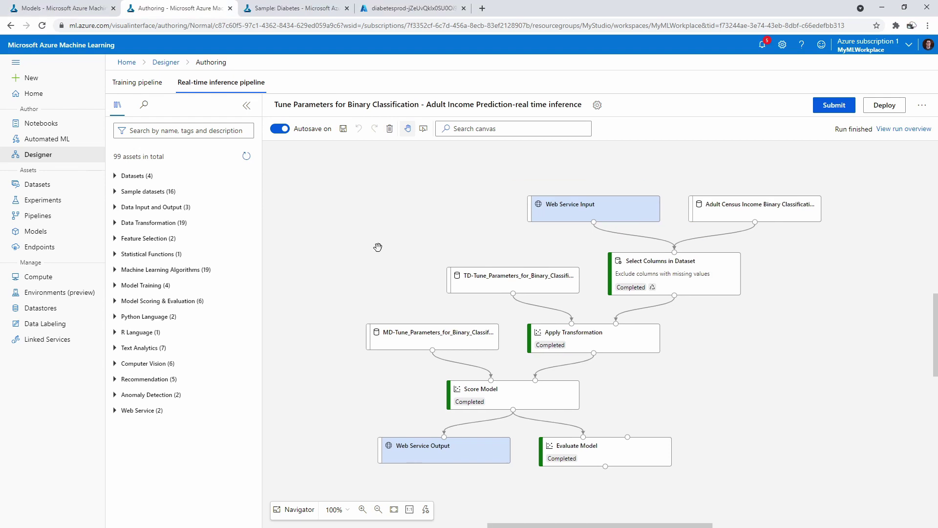
# - Open the deployed binarypipeline endpoint and review its details and the prefilled input values of its test form
pyautogui.click(40, 247)
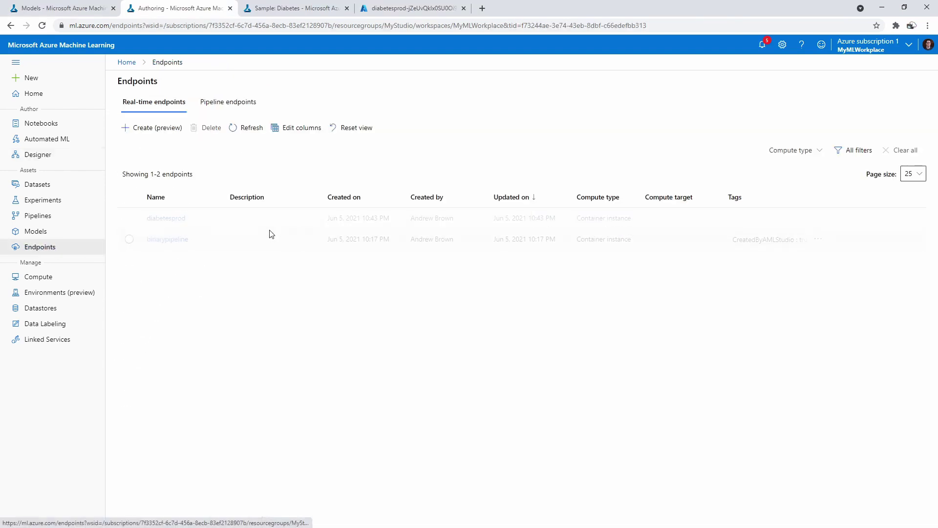
pyautogui.click(168, 239)
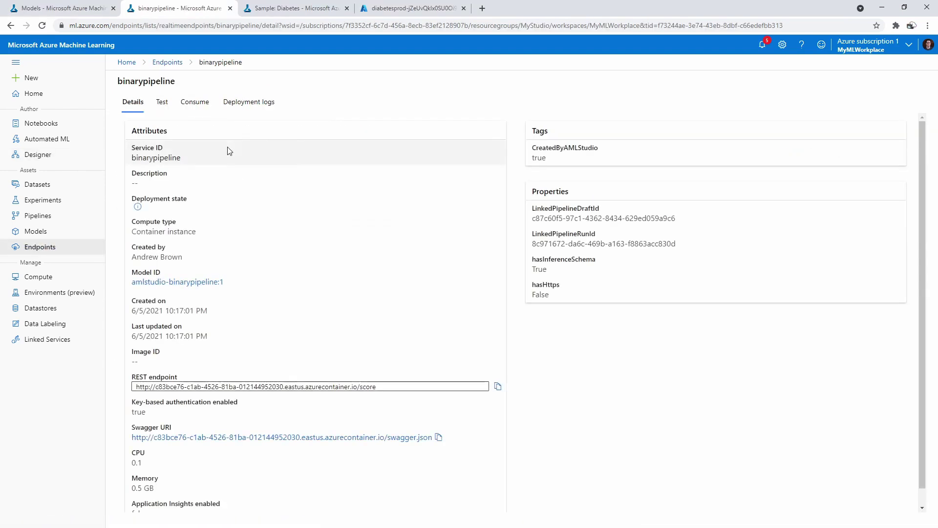
pyautogui.click(163, 103)
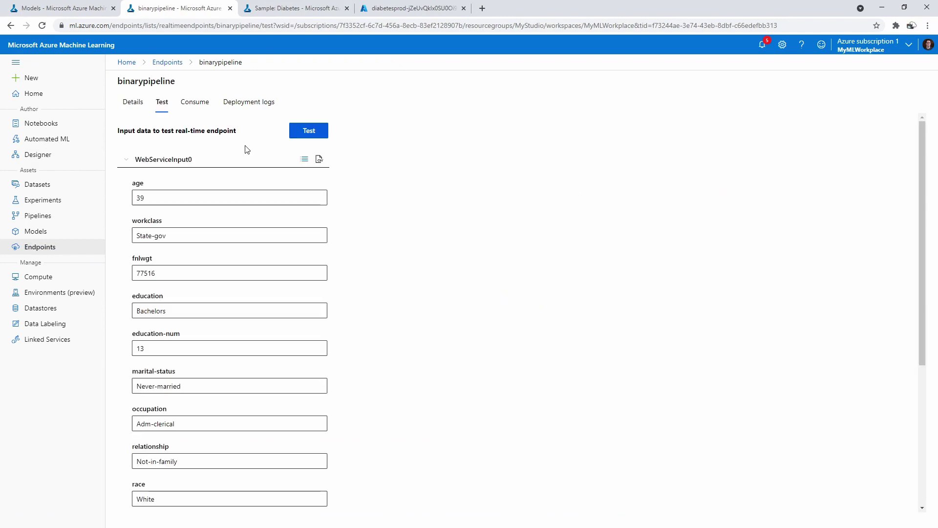
pyautogui.scroll(-3, 257, 346)
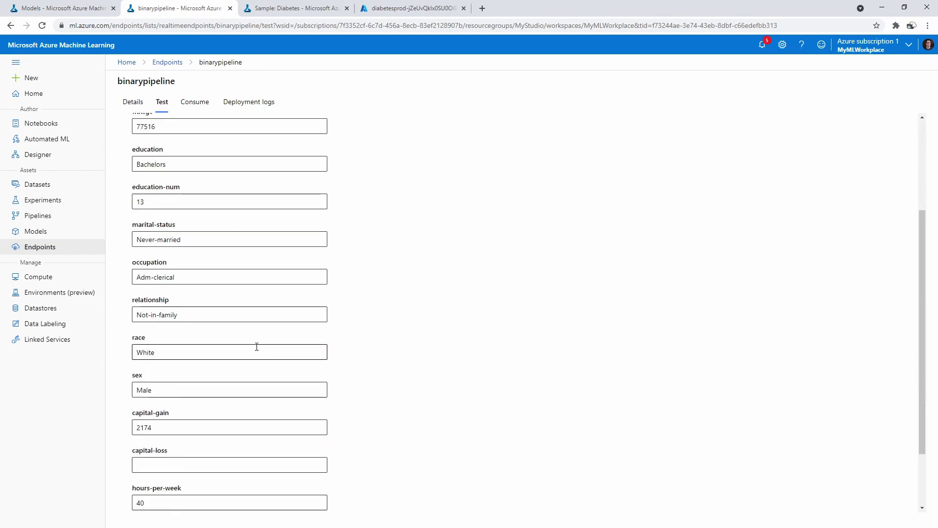
pyautogui.scroll(-2, 266, 386)
pyautogui.scroll(5, 254, 415)
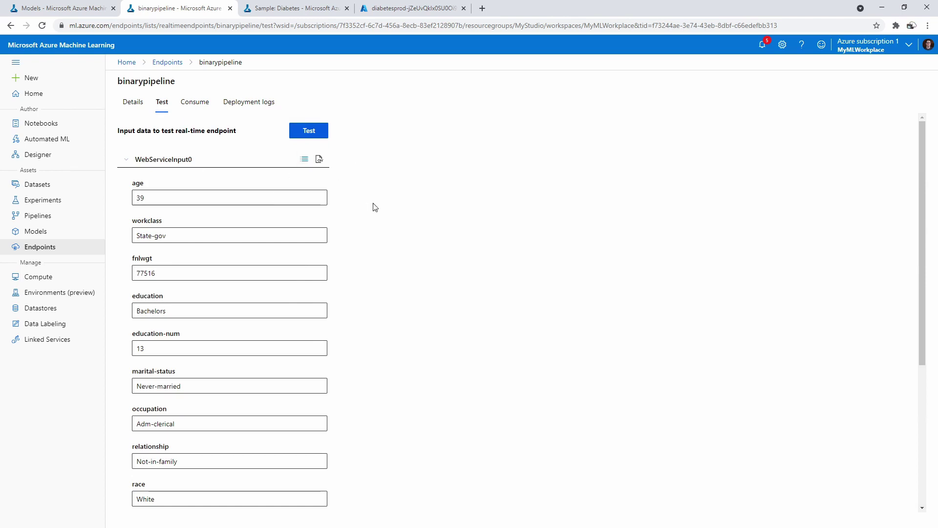
# - Test the binarypipeline endpoint with the prefilled sample data and examine the returned scored label and probability
pyautogui.click(315, 134)
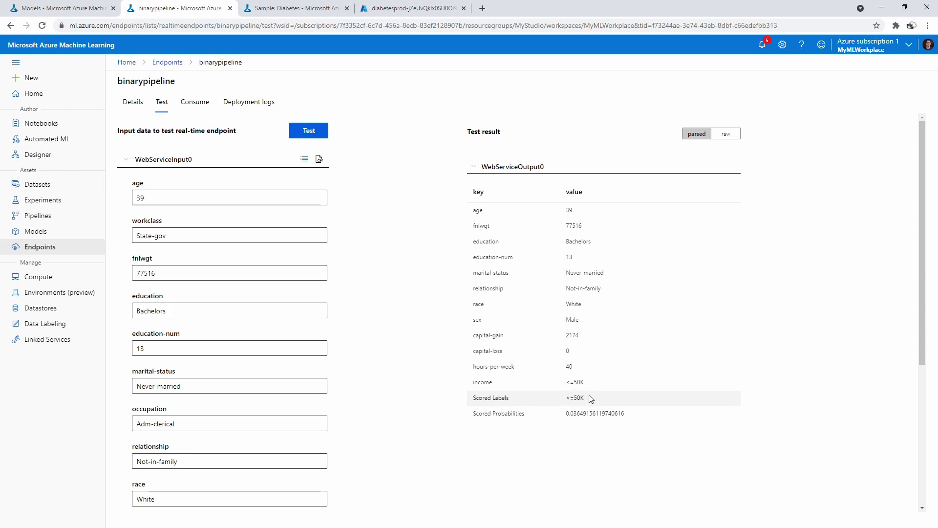
pyautogui.moveTo(628, 415); pyautogui.dragTo(543, 414)
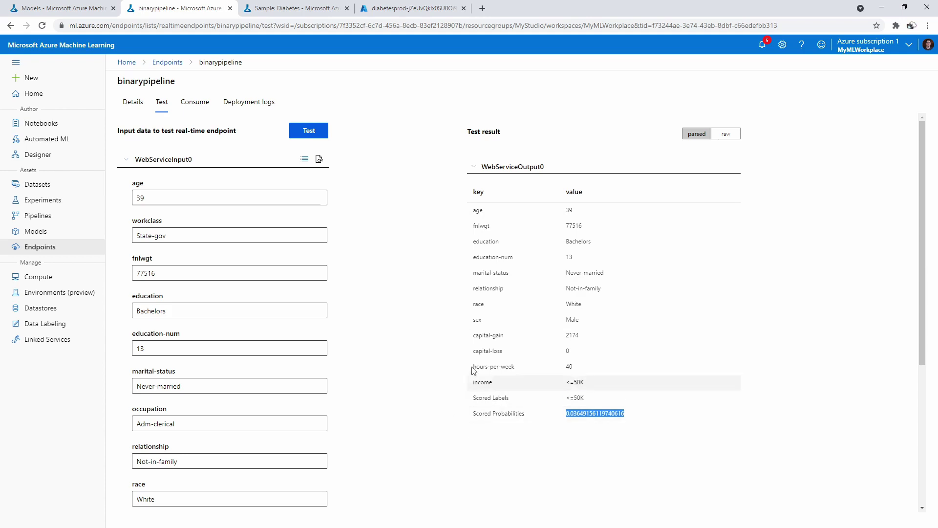
pyautogui.scroll(-5, 233, 396)
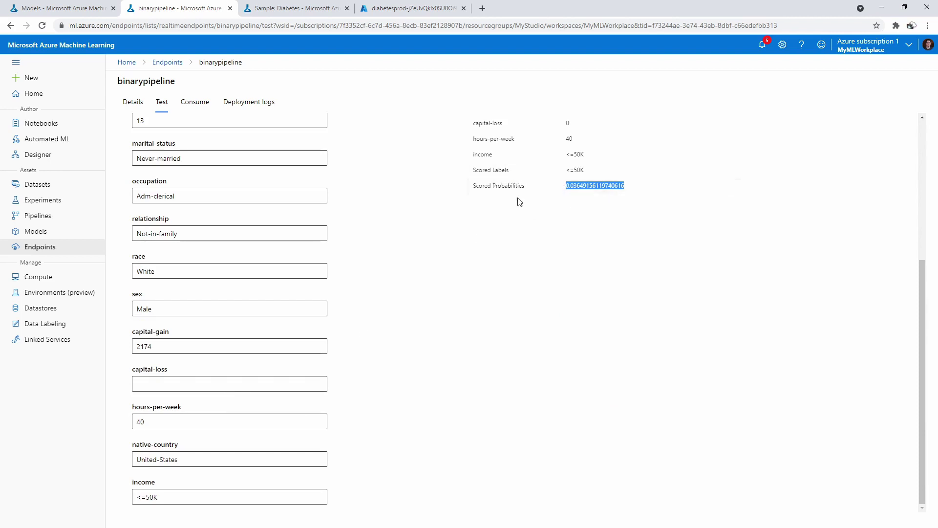
pyautogui.scroll(5, 472, 214)
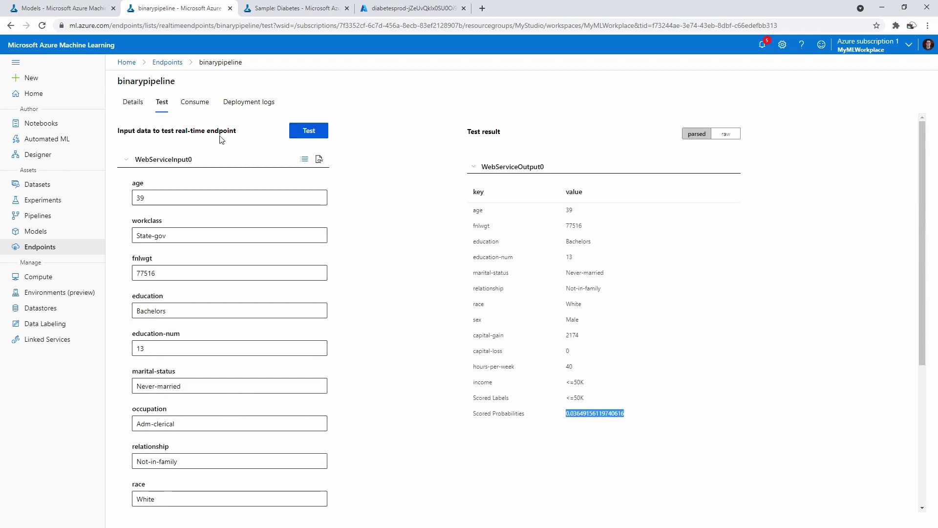